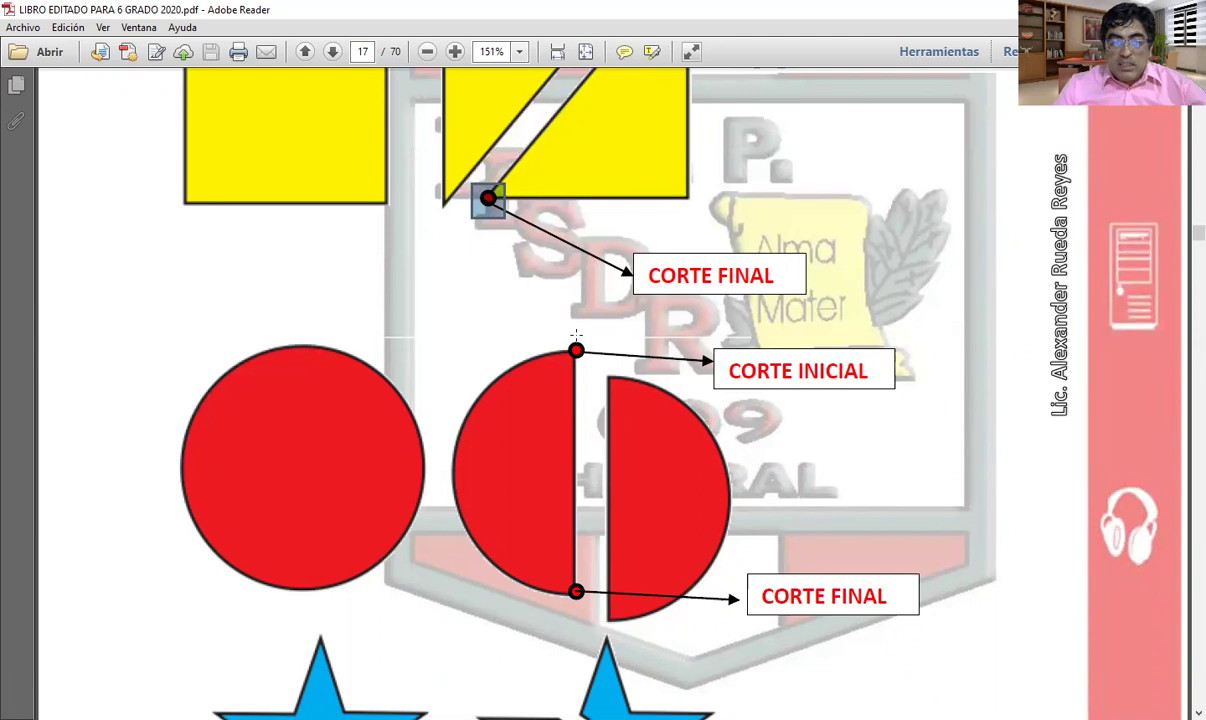
- Examine the Knife tool page, including the start and end cut points on the circle, the divided star and the description
click(577, 352)
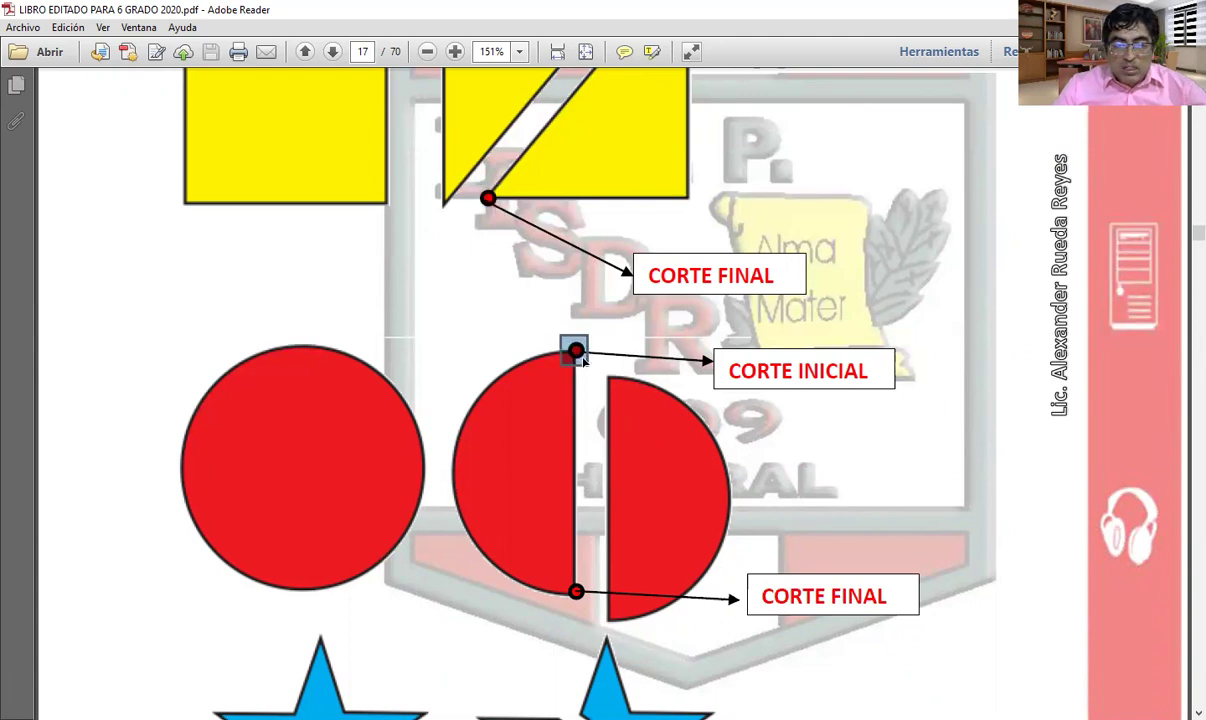
click(578, 594)
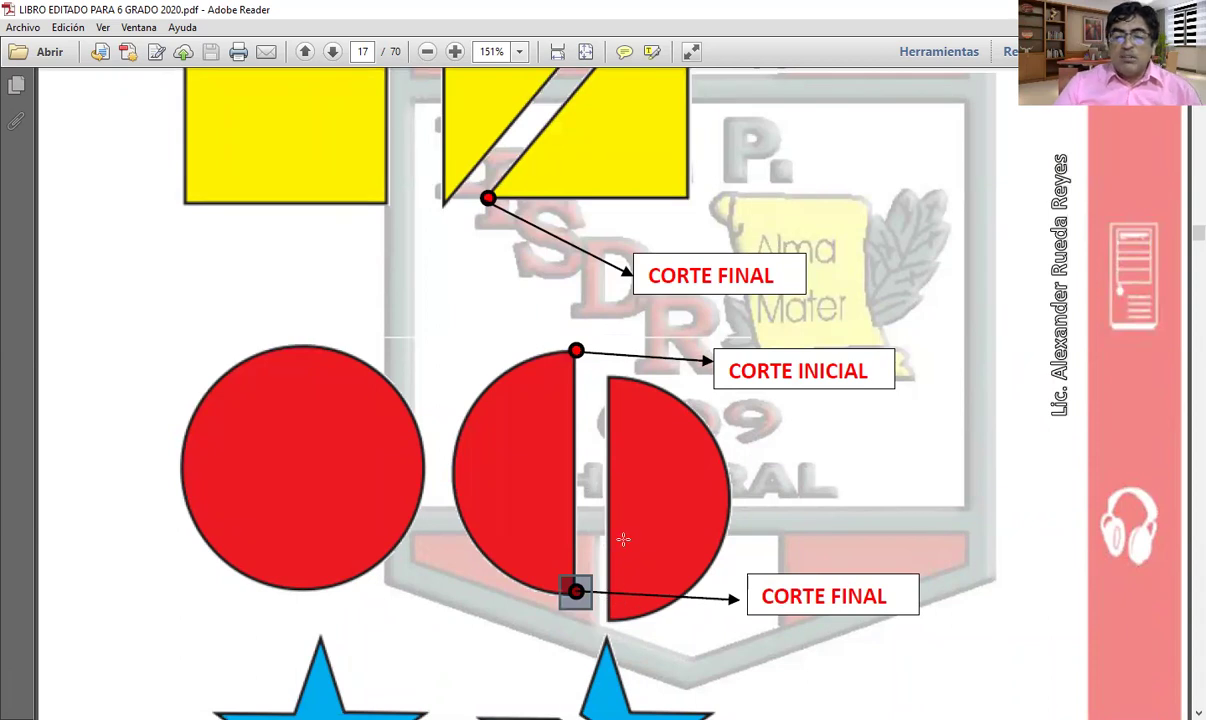
scroll(623, 540, down, 5)
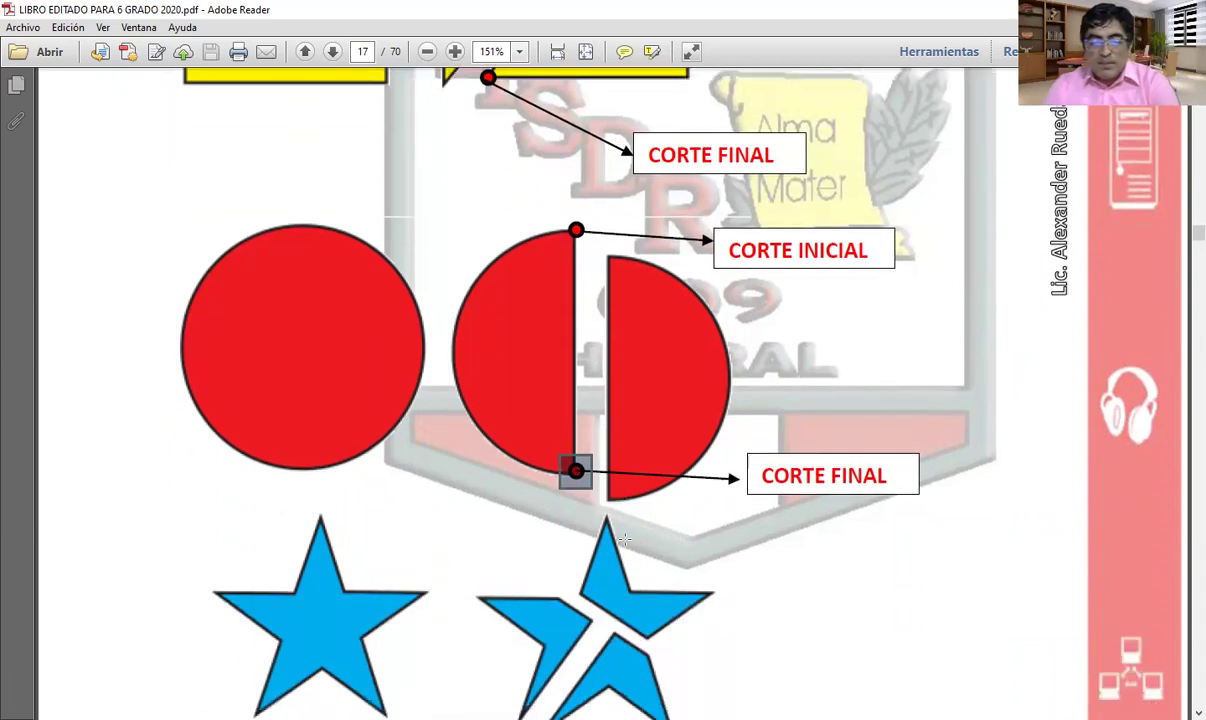
scroll(624, 540, down, 3)
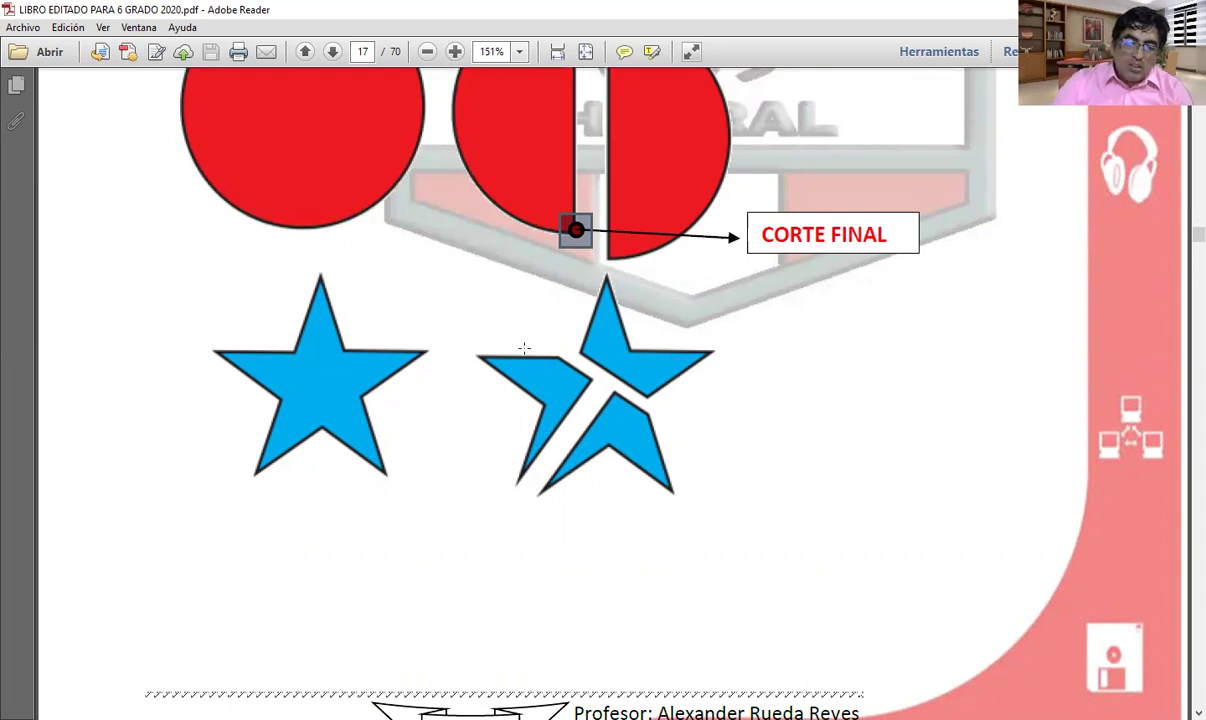
drag(482, 360, 665, 524)
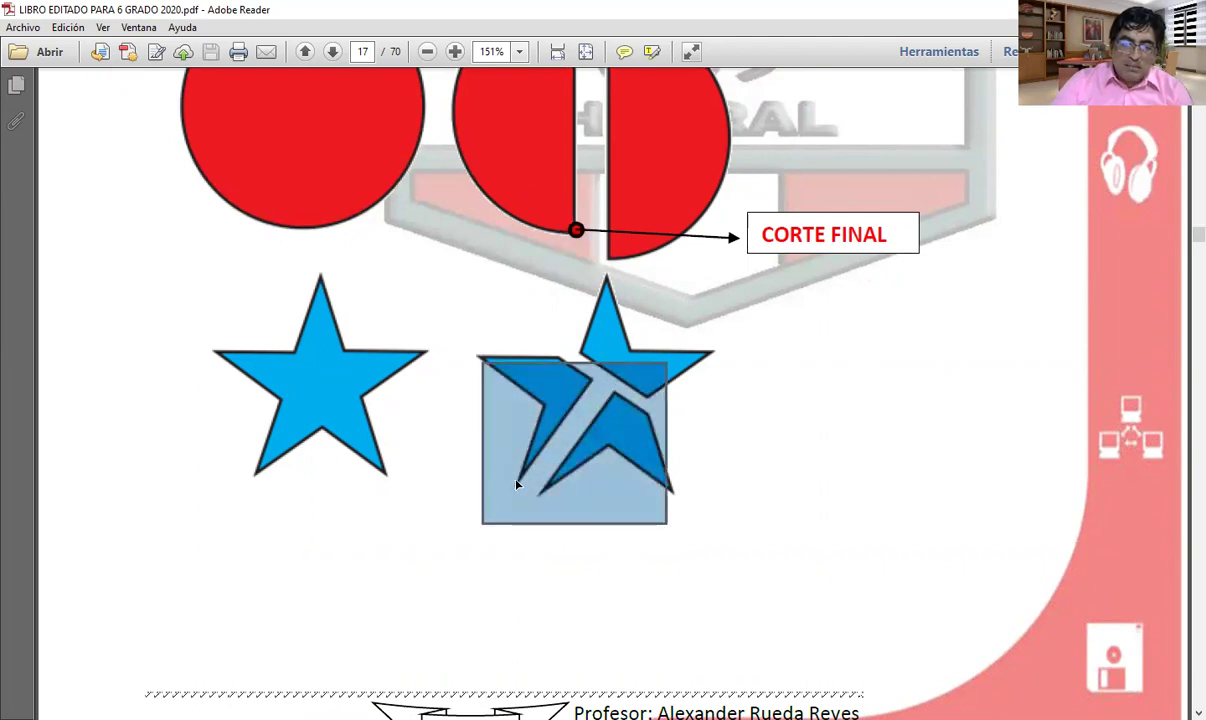
click(769, 436)
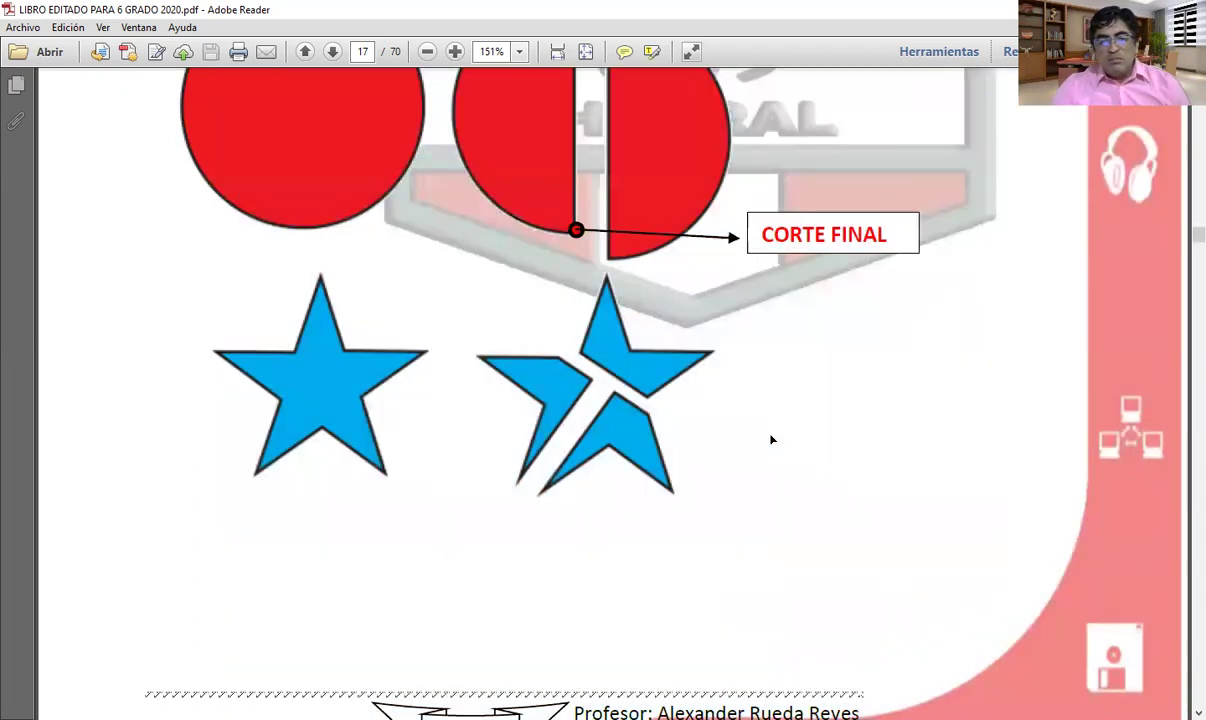
scroll(771, 436, down, 2)
scroll(772, 435, up, 3)
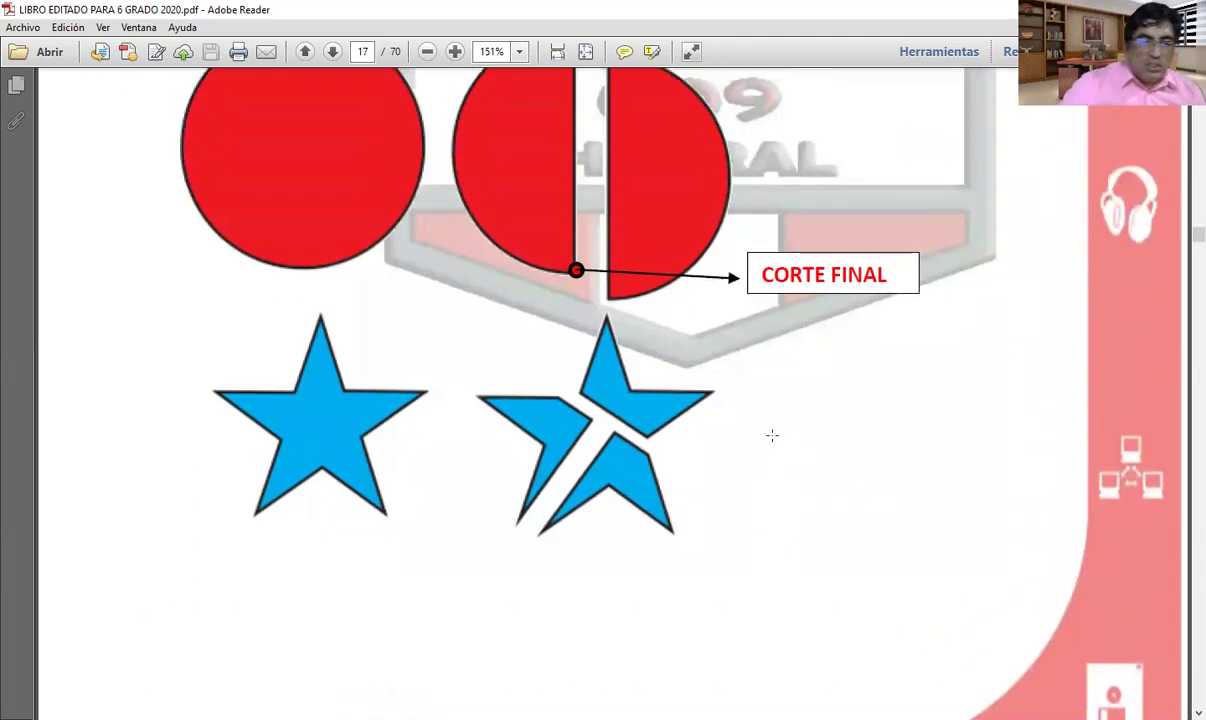
scroll(772, 435, up, 1)
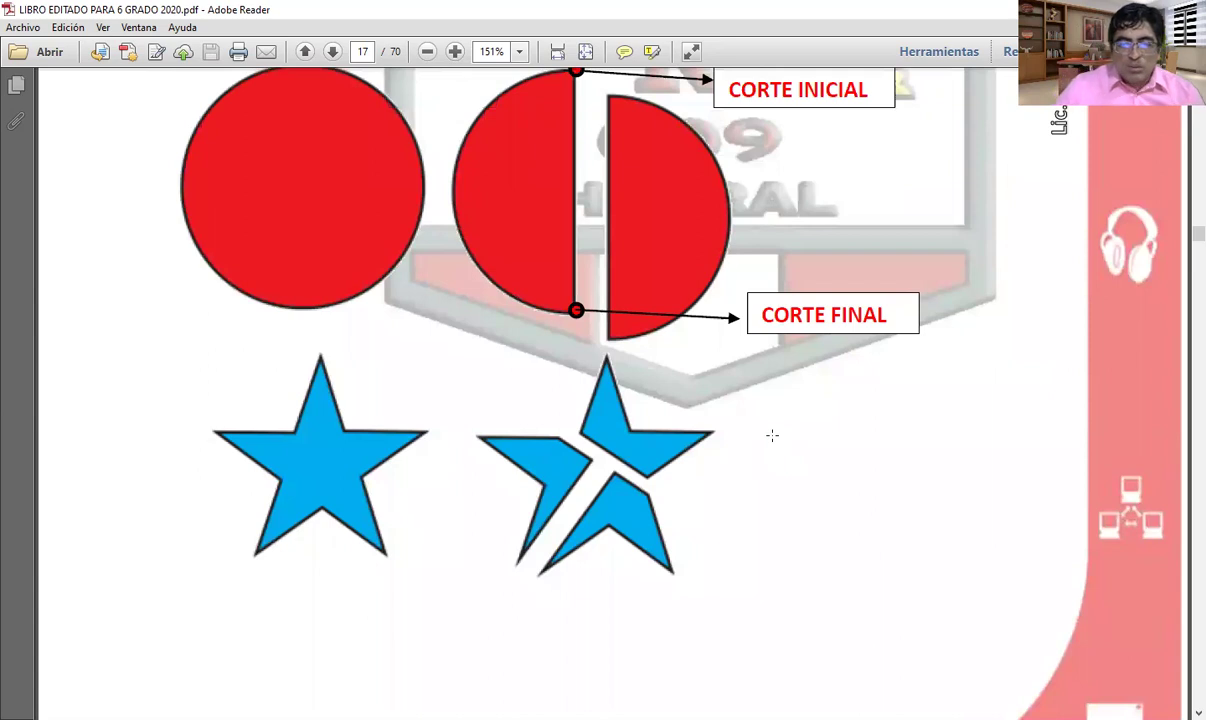
scroll(772, 435, up, 12)
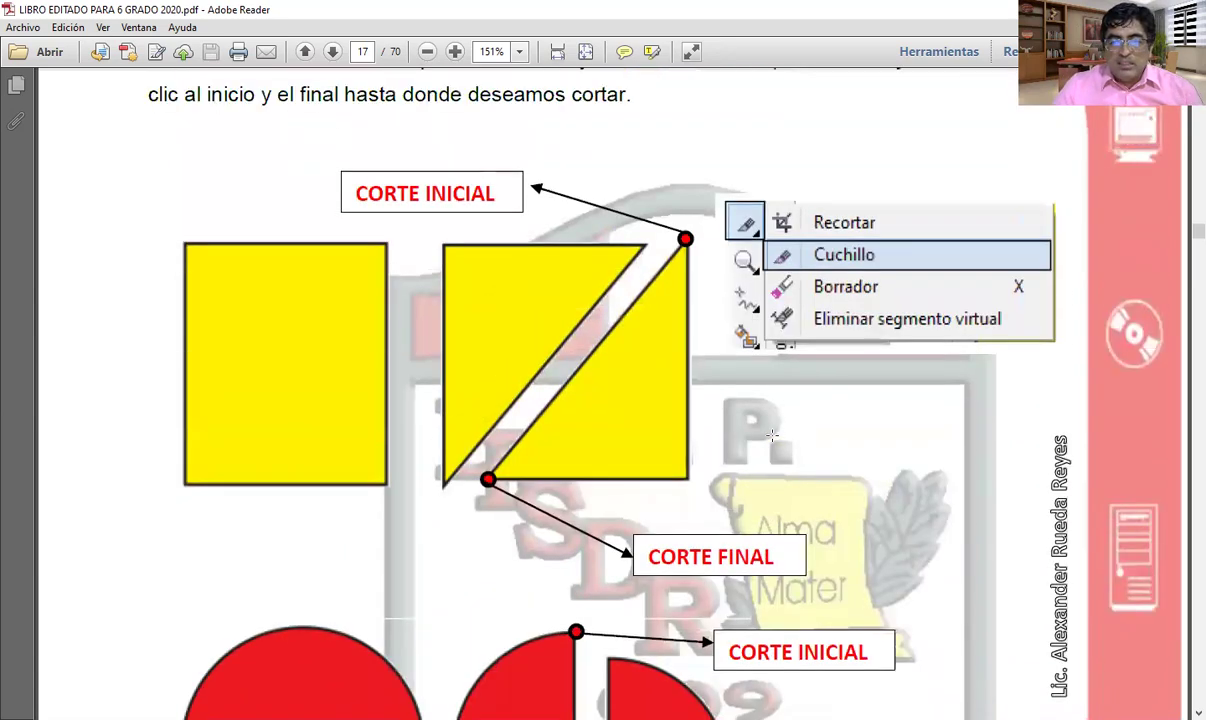
scroll(772, 435, up, 4)
scroll(772, 435, up, 1)
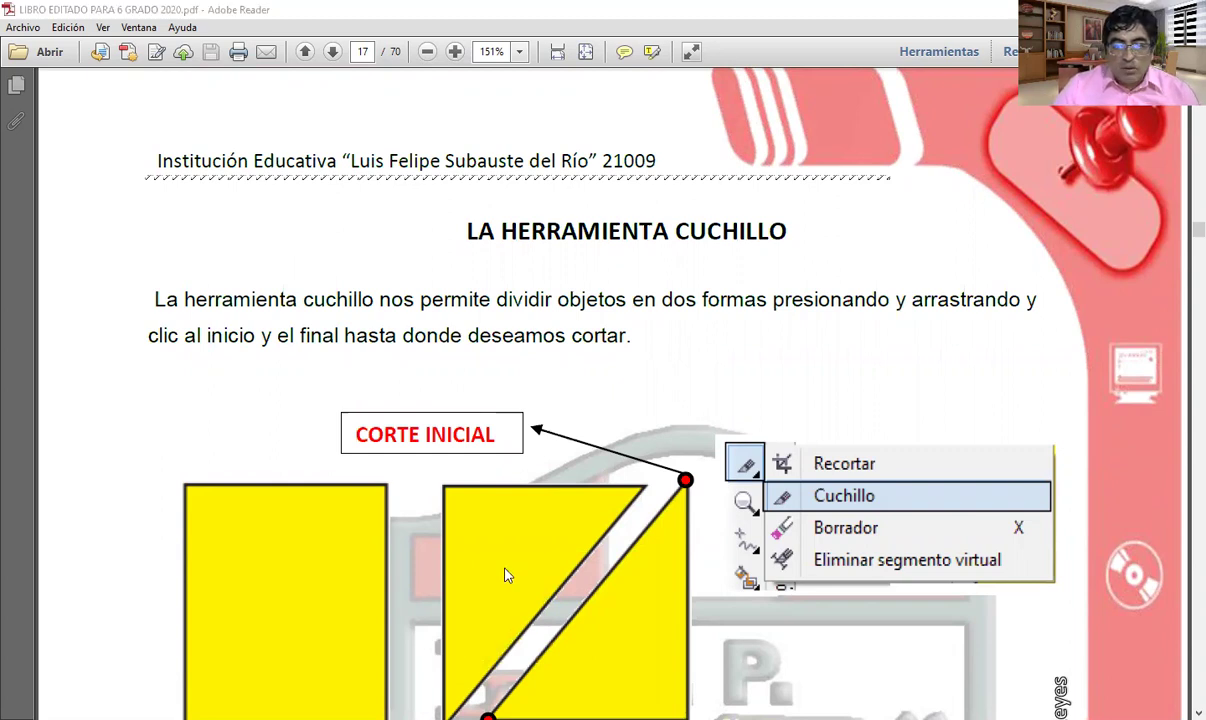
- Switch to CorelDRAW and draw a near-circular ellipse about 67 mm across on page 1
key(alt+Tab)
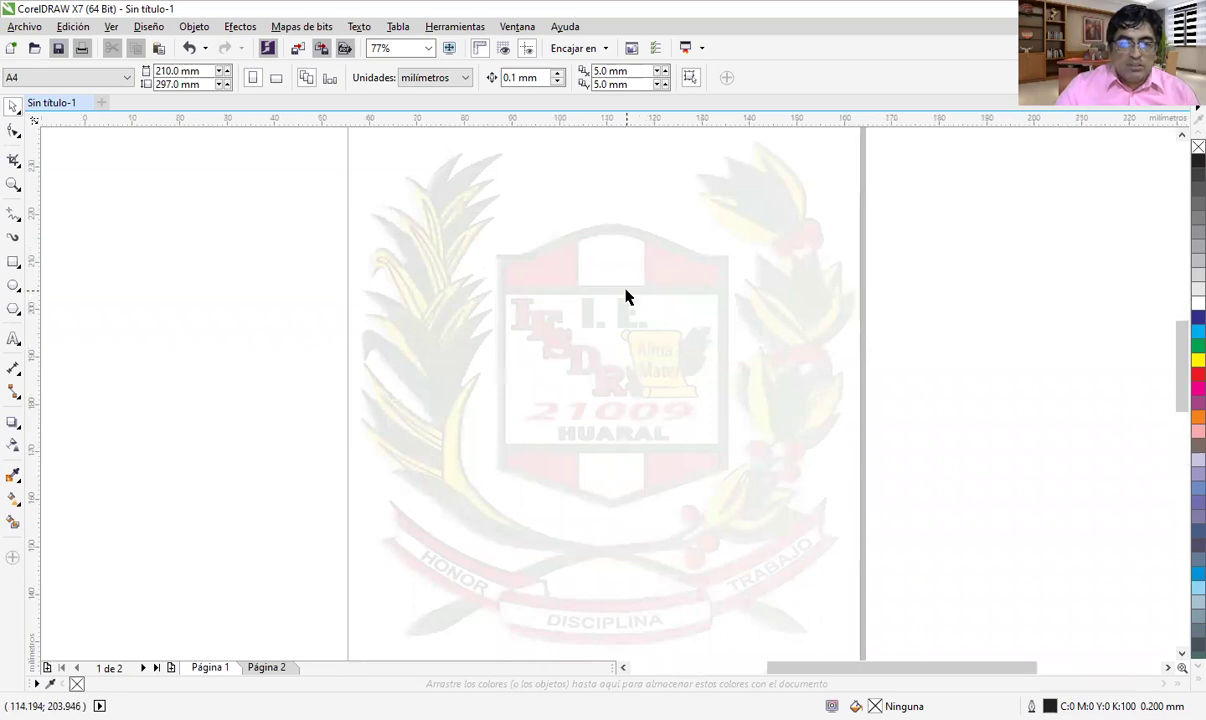
scroll(625, 295, up, 2)
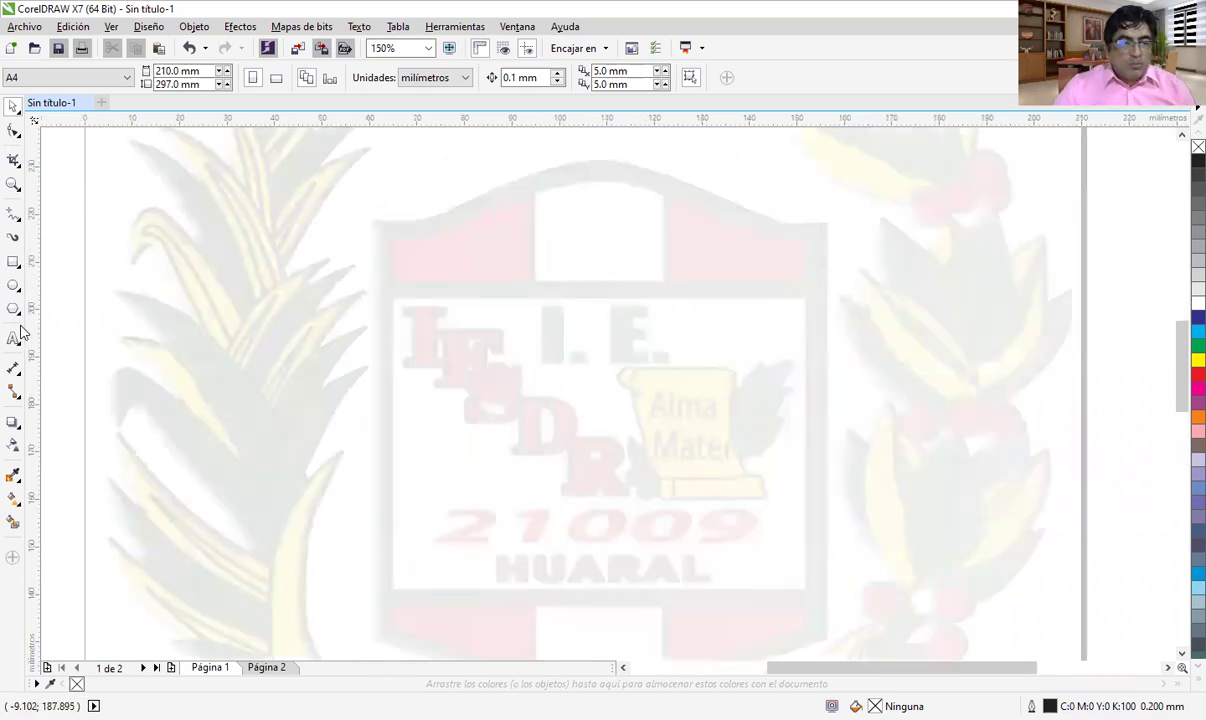
key(F7)
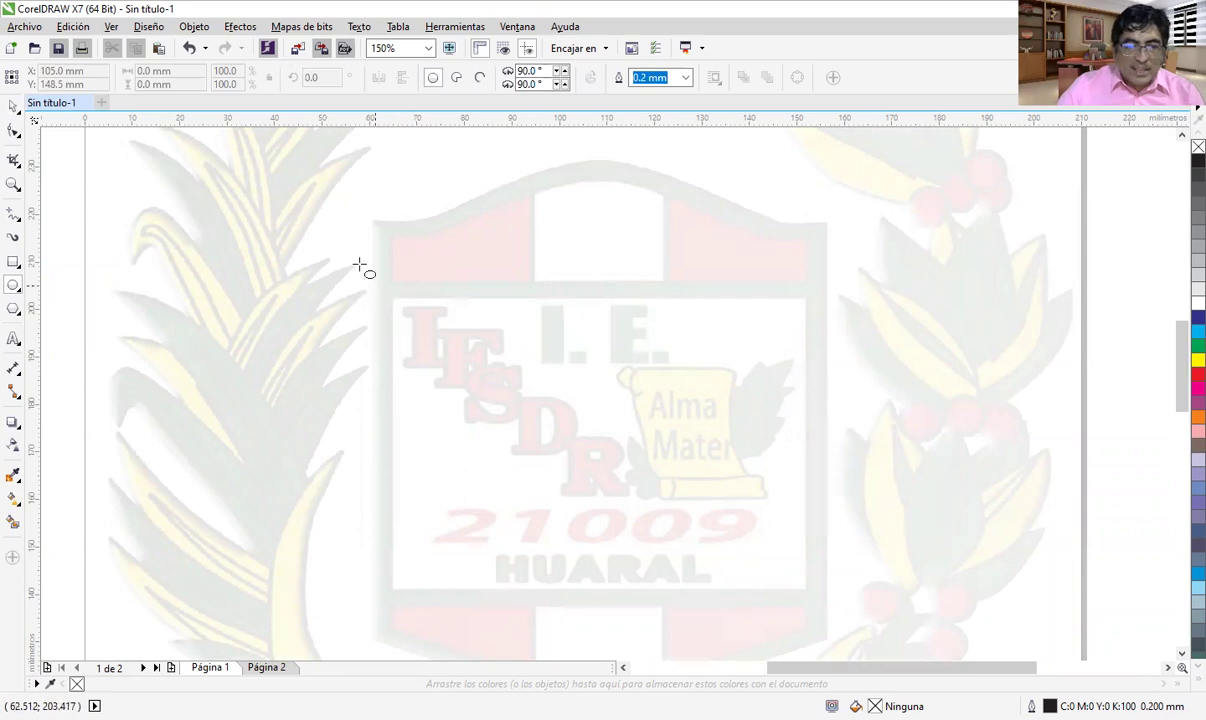
mouse_move(223, 181)
mouse_down()
mouse_move(307, 371)
mouse_move(436, 493)
mouse_move(543, 503)
mouse_up()
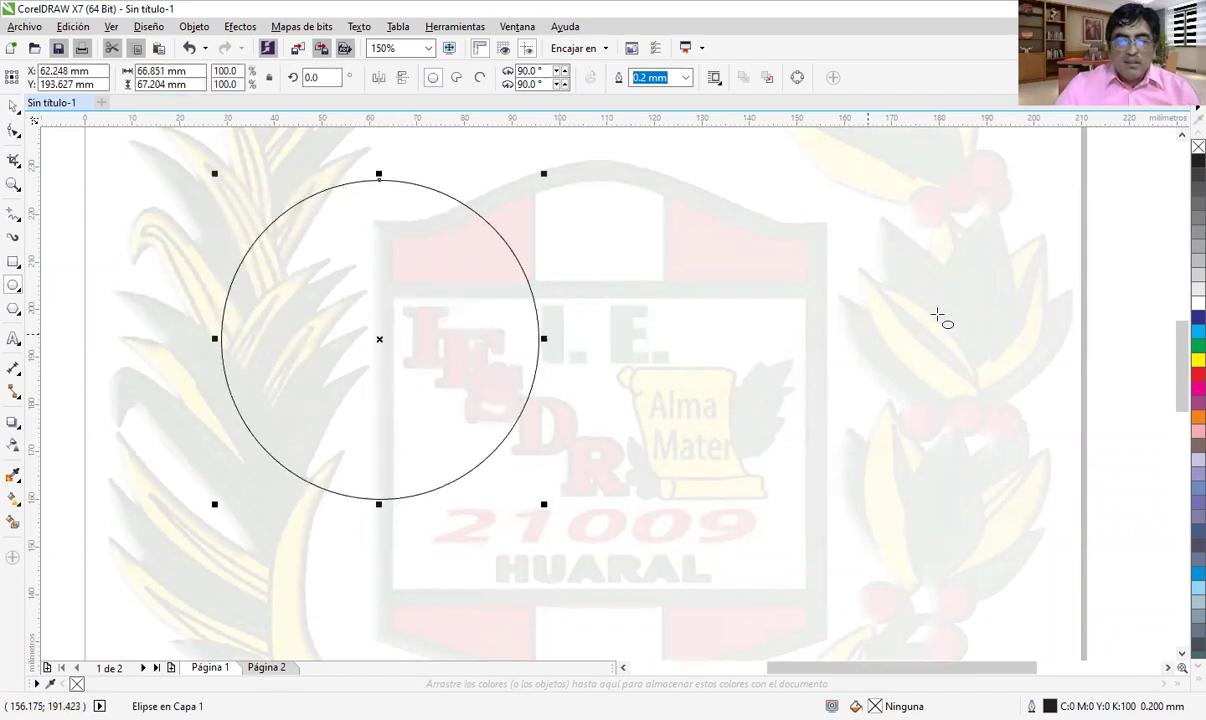
- Fill the circle with yellow and set its outline width to 1.0 mm
click(1196, 360)
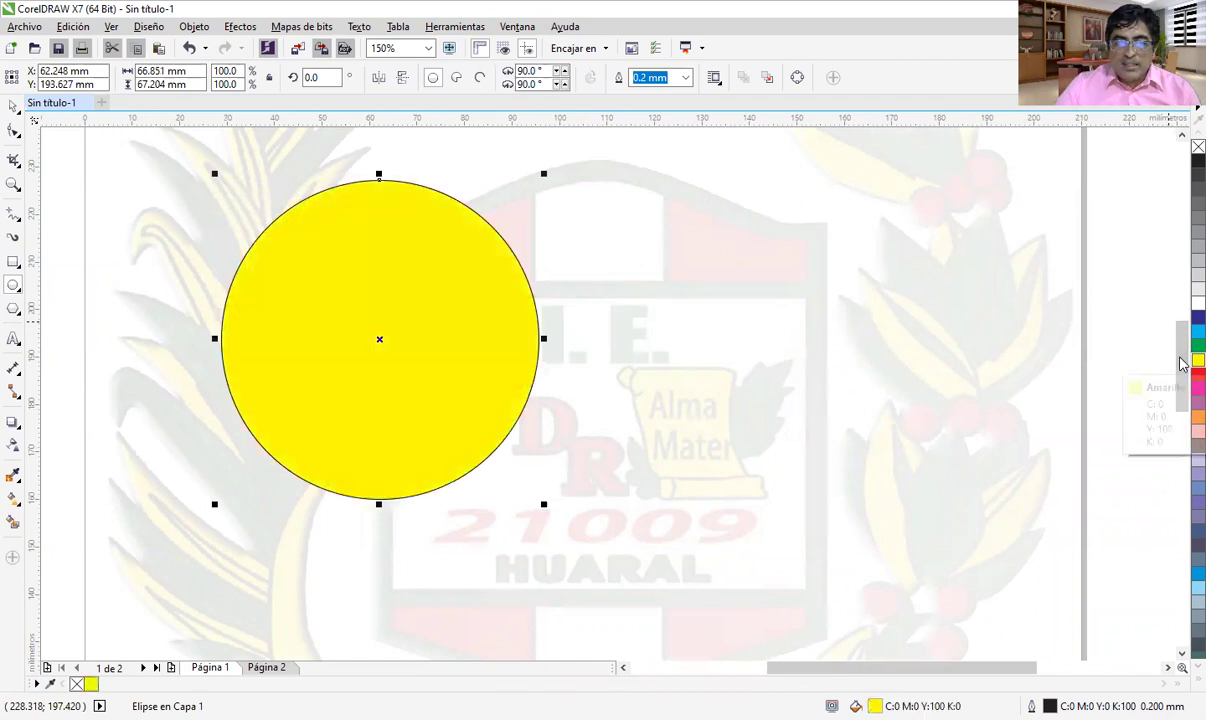
click(688, 80)
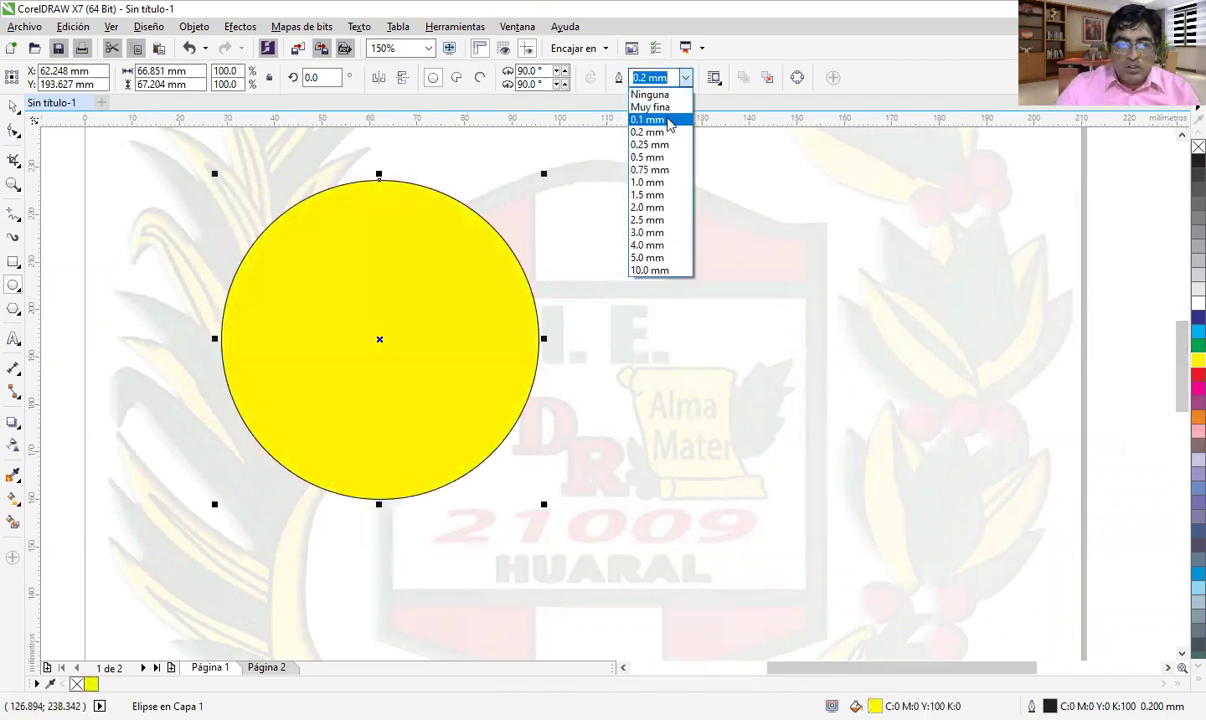
click(645, 182)
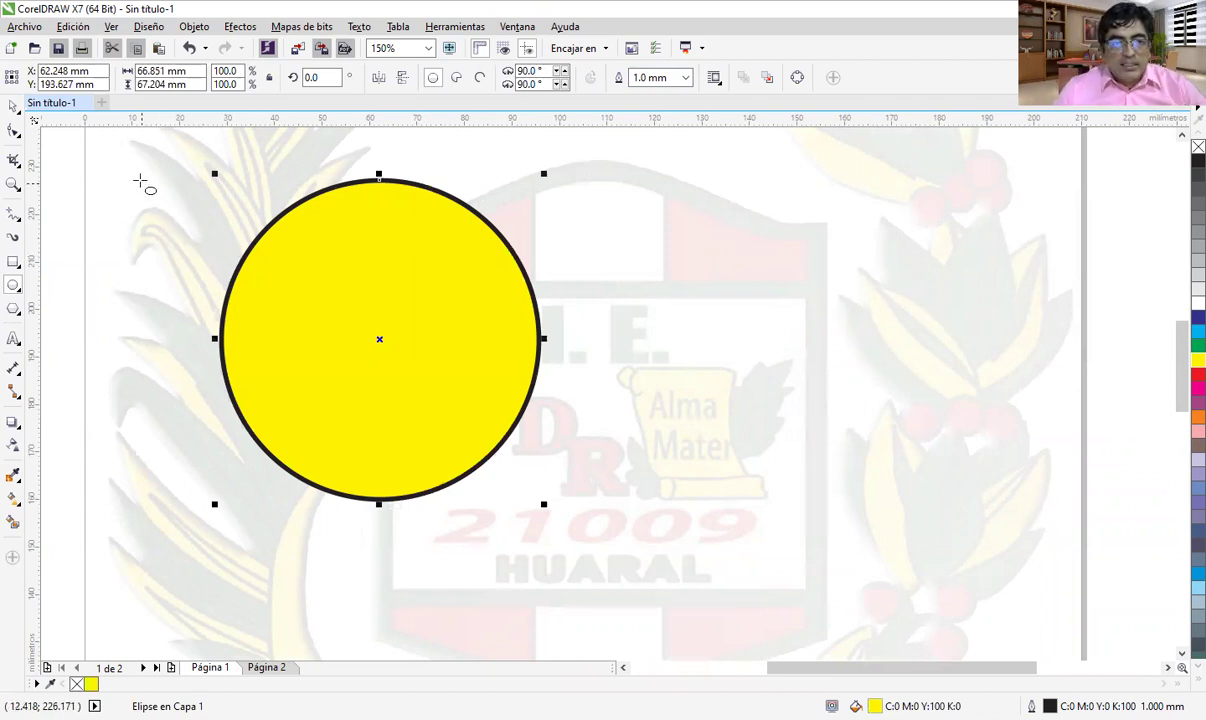
- Activate the Knife tool (Cuchillo) and deselect the yellow circle
click(14, 107)
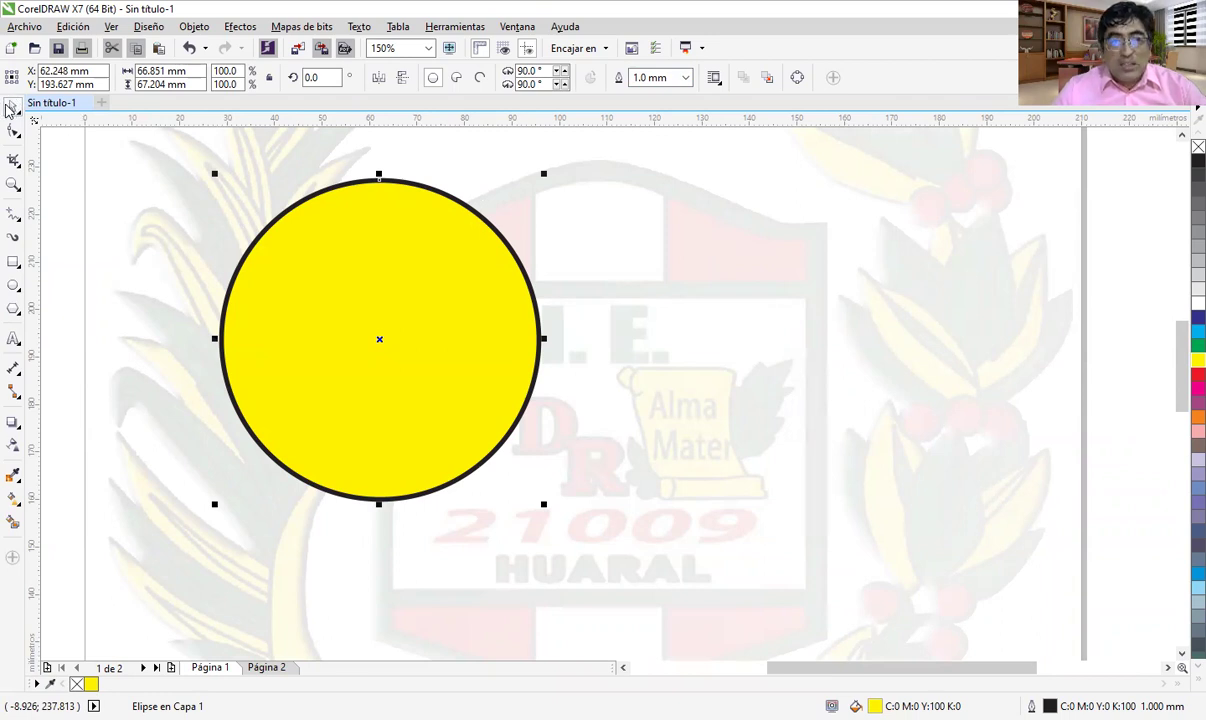
click(17, 165)
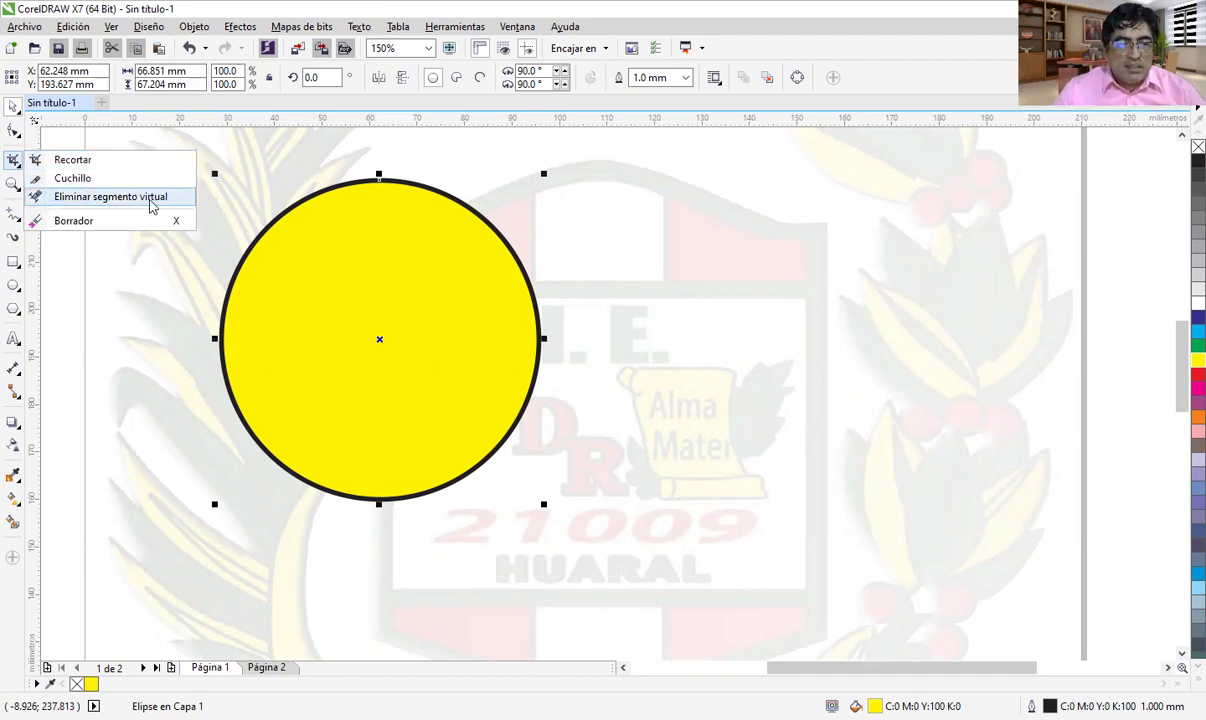
click(90, 180)
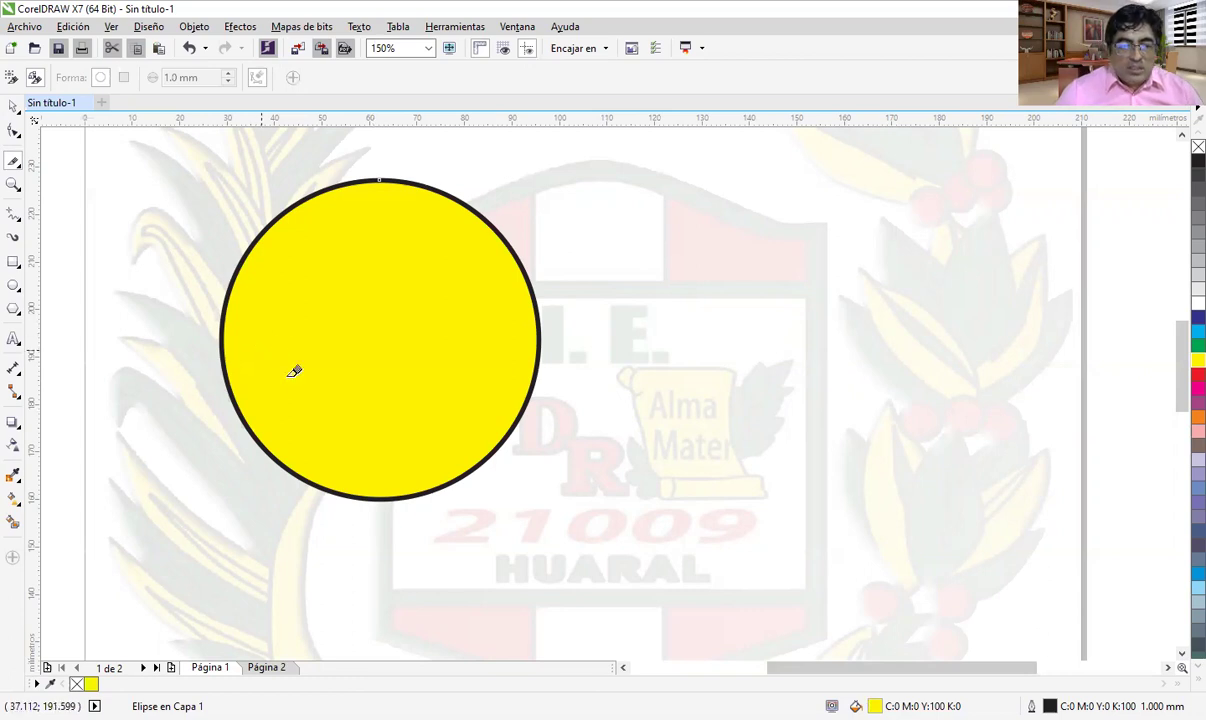
key(Escape)
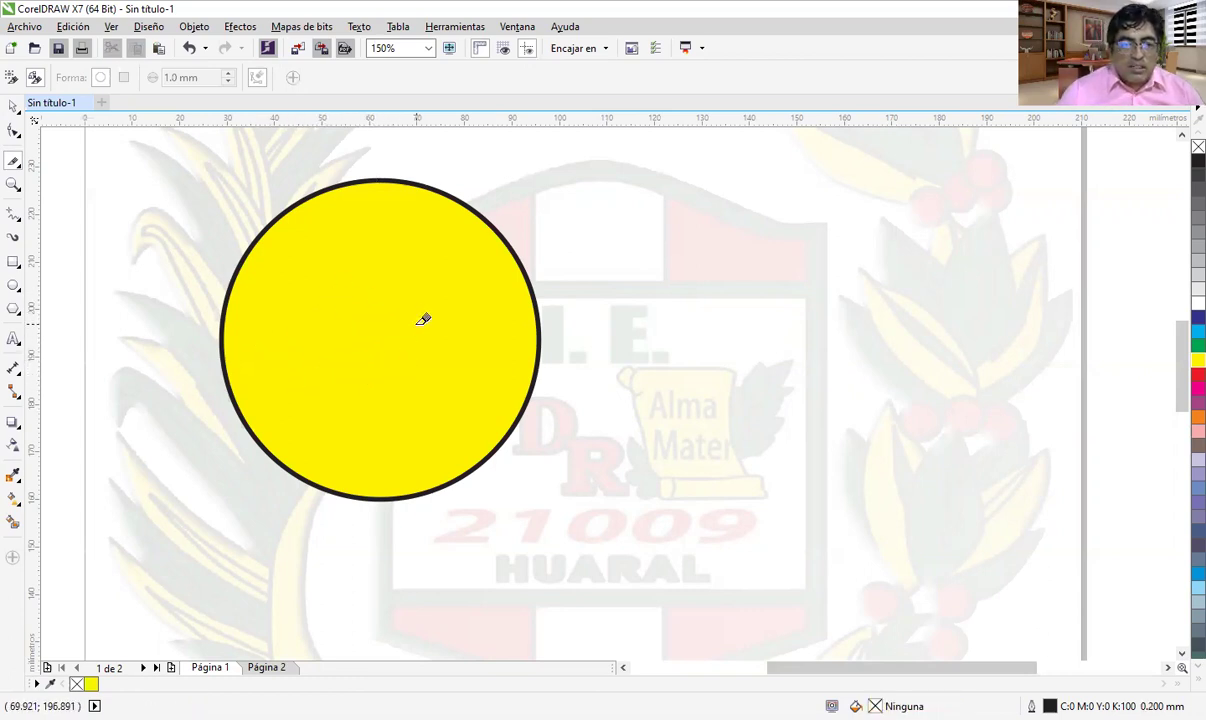
click(380, 178)
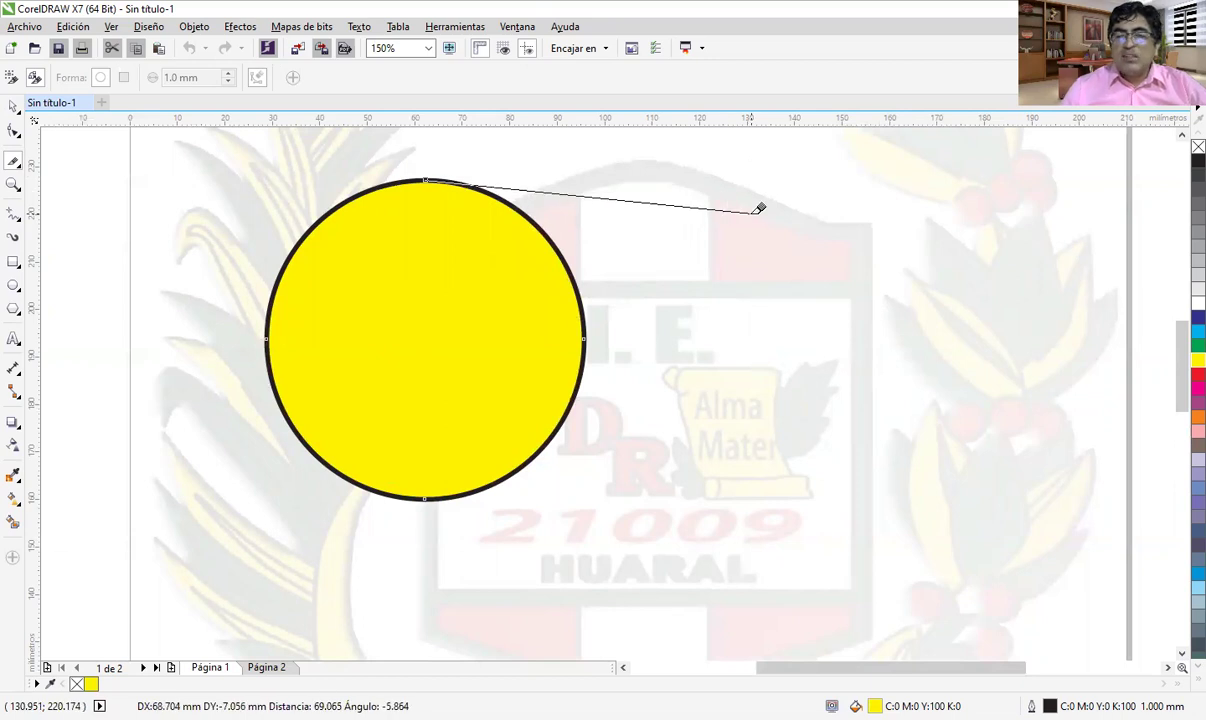
scroll(551, 151, up, 2)
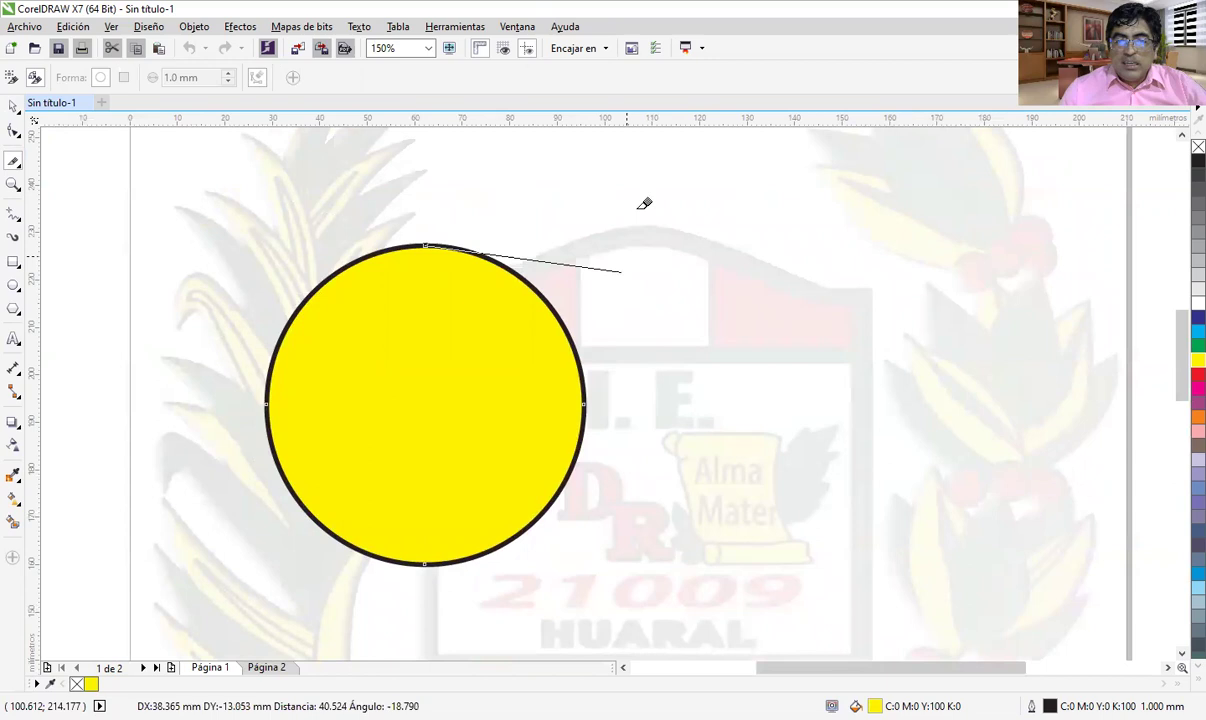
click(782, 217)
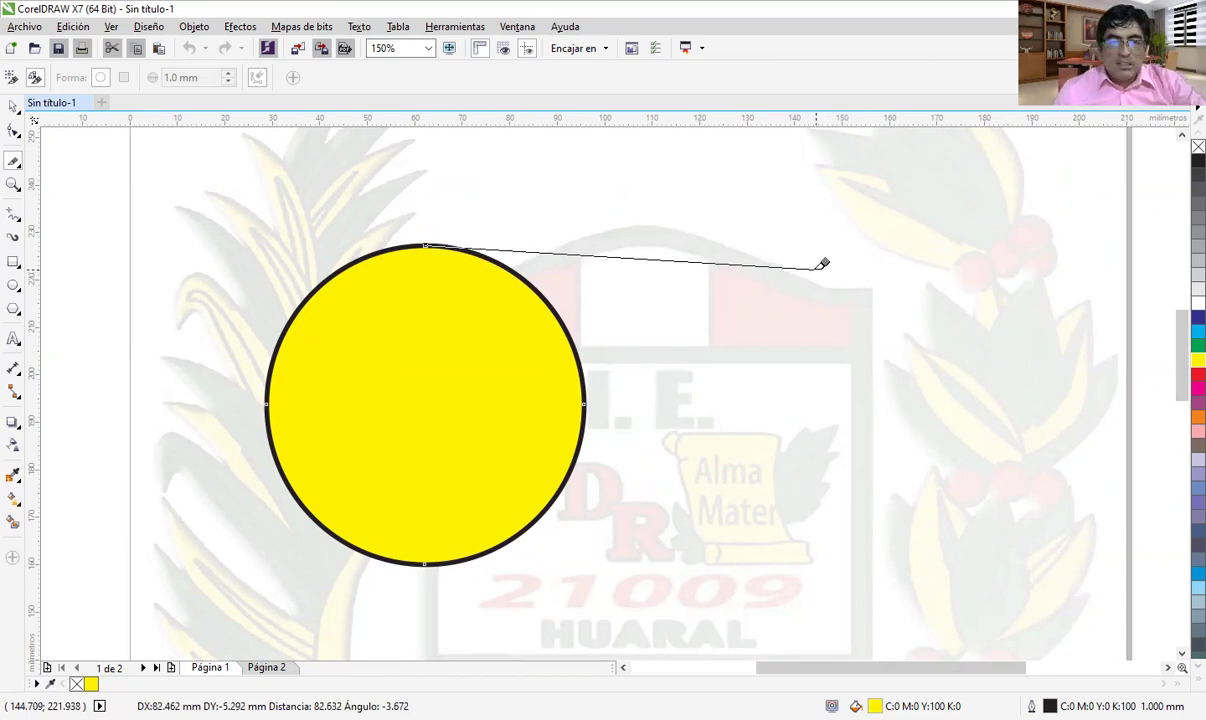
key(Escape)
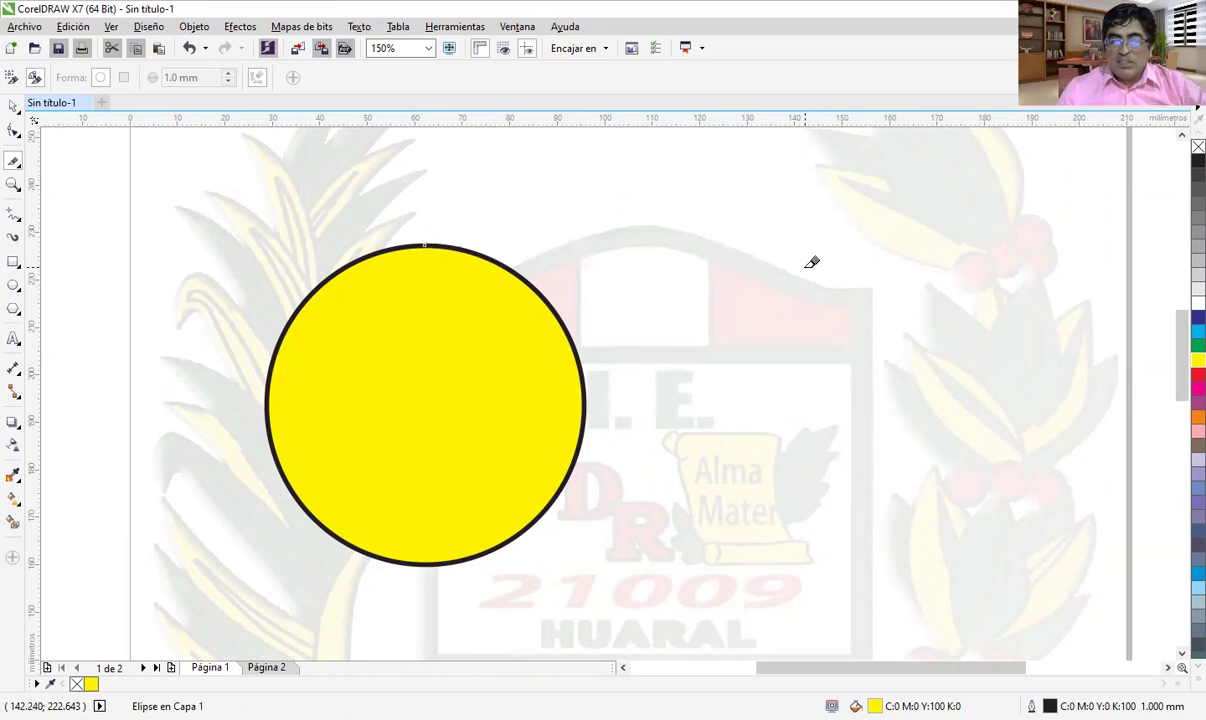
- Cut the yellow circle vertically from its top node to its bottom node, and move the right half about 15 mm to the right
click(426, 240)
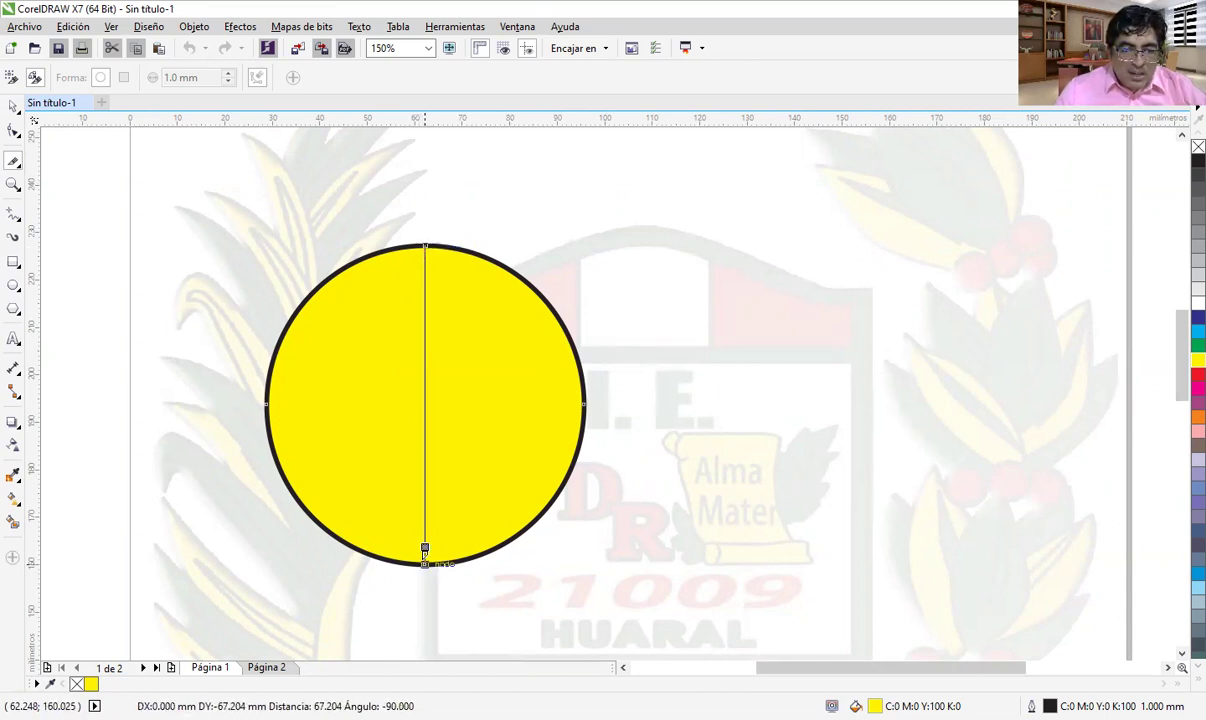
click(425, 550)
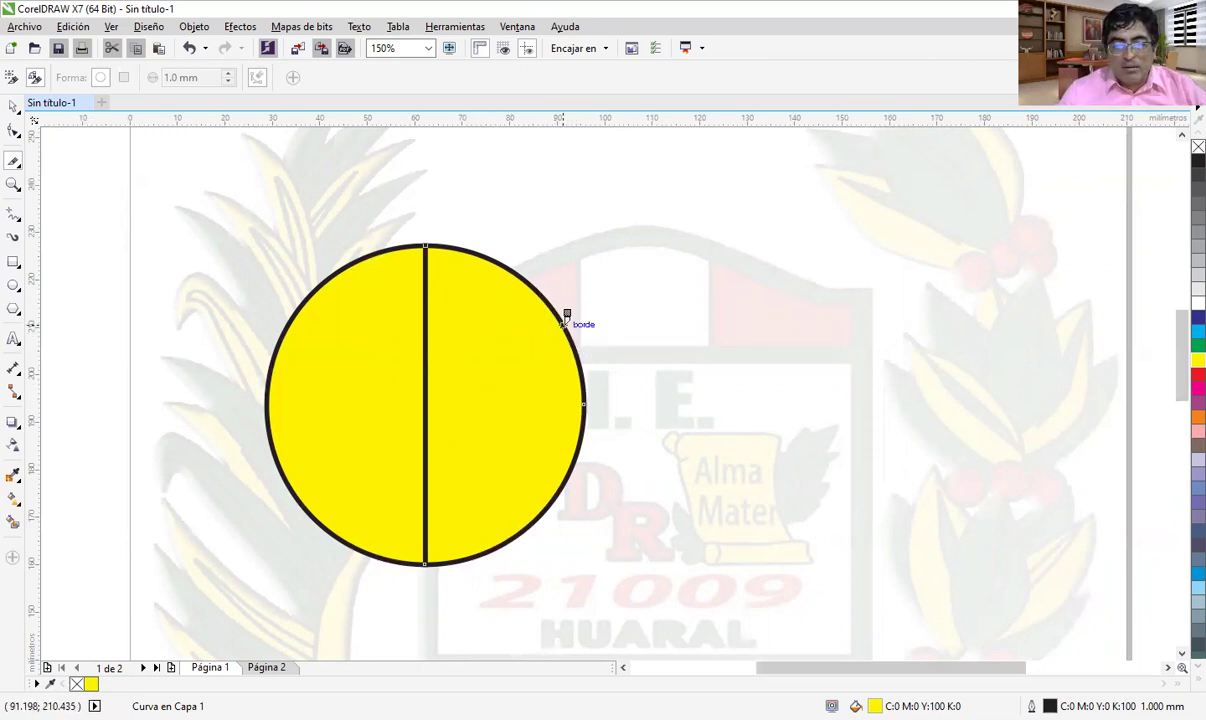
click(12, 107)
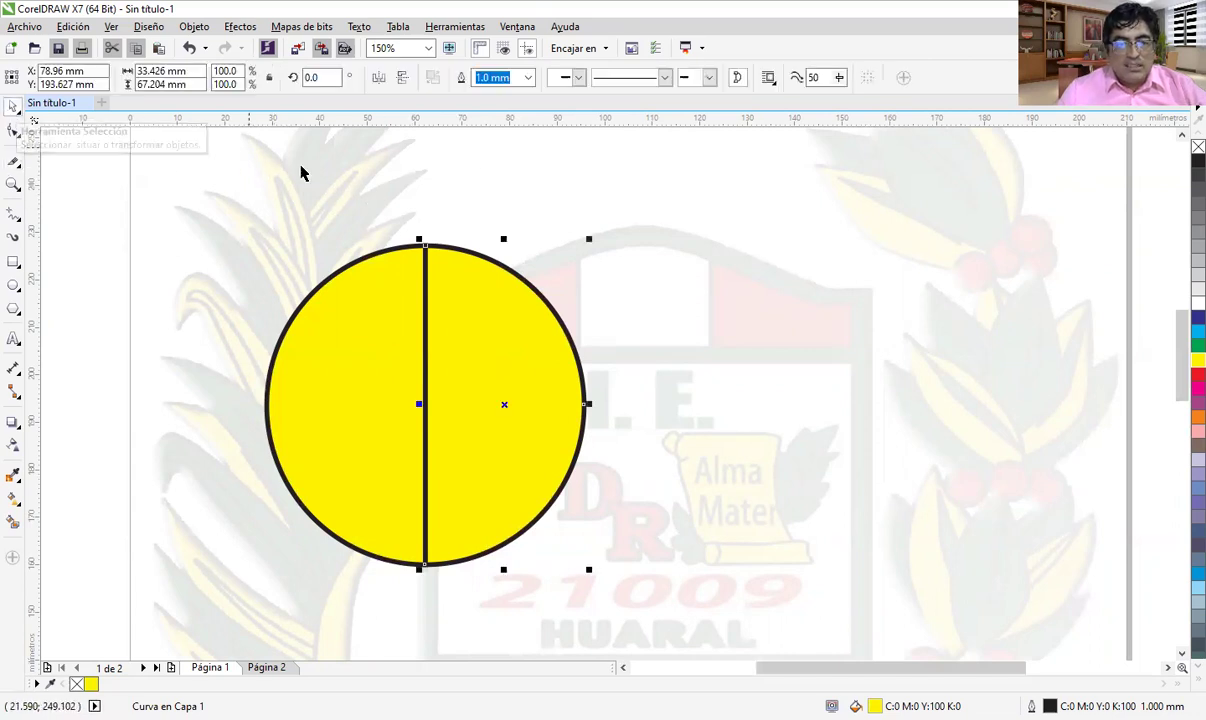
drag(493, 371, 610, 372)
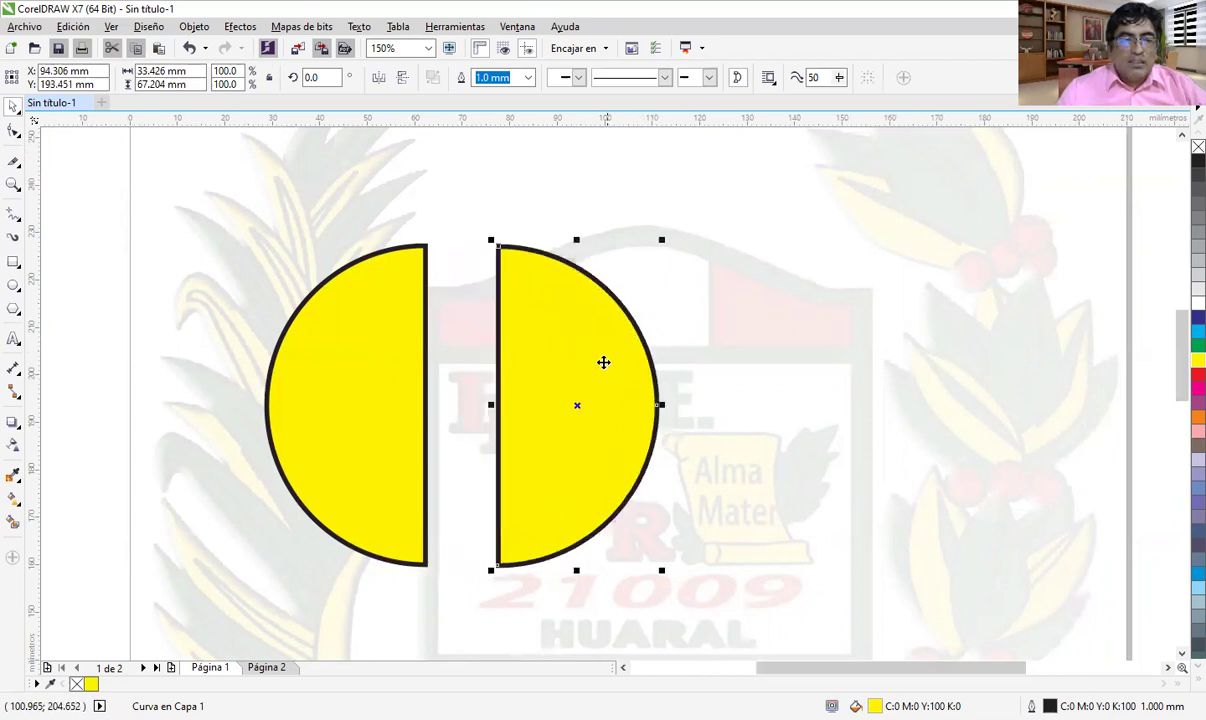
- Split both half circles horizontally with the Knife tool, cutting between the middle of each arc and its straight edge
click(12, 163)
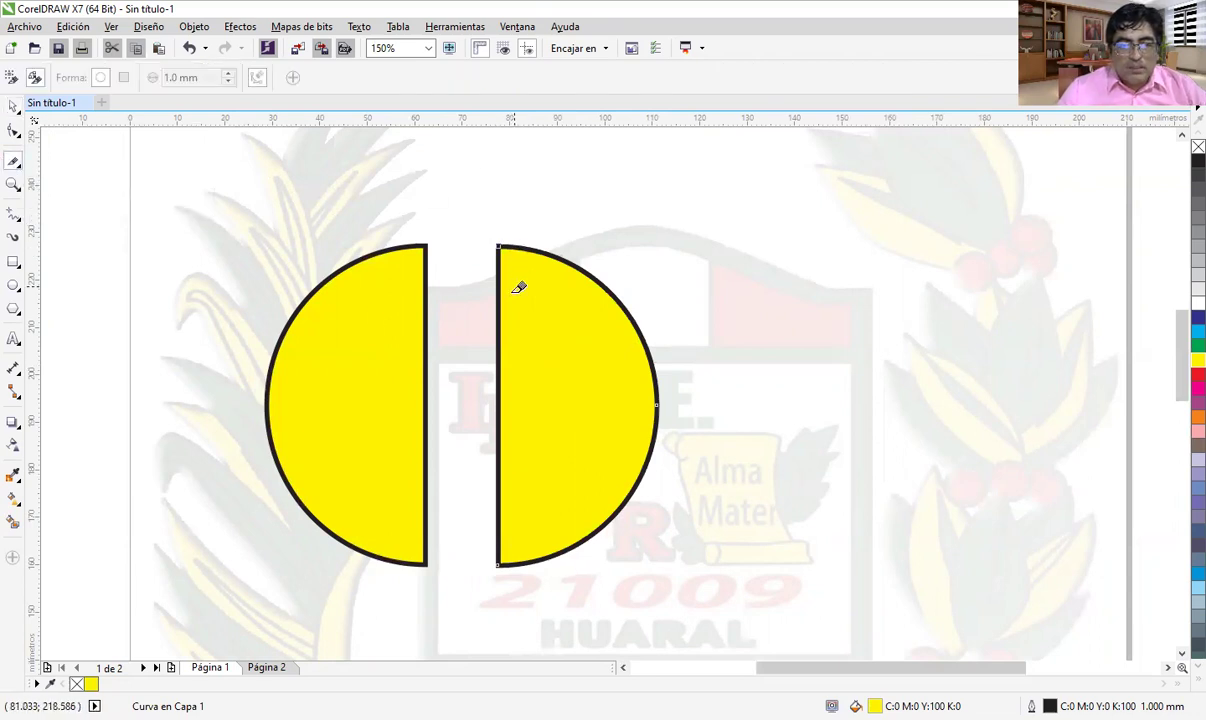
drag(657, 400, 501, 400)
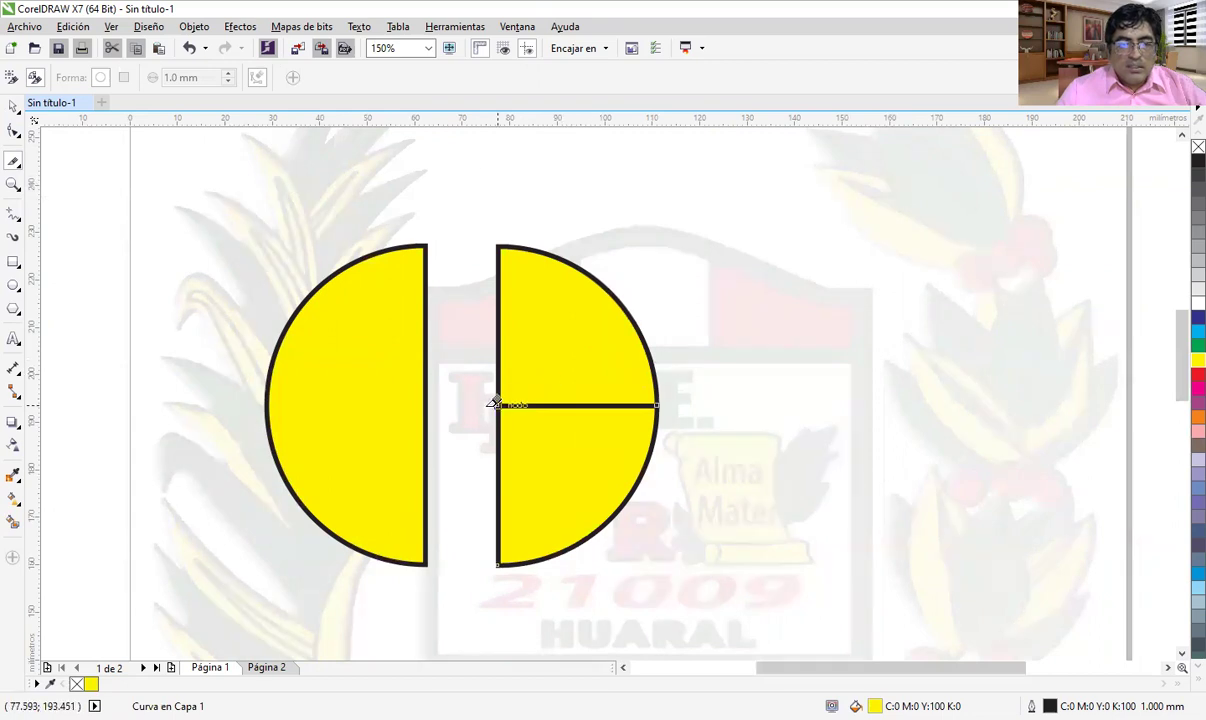
click(428, 392)
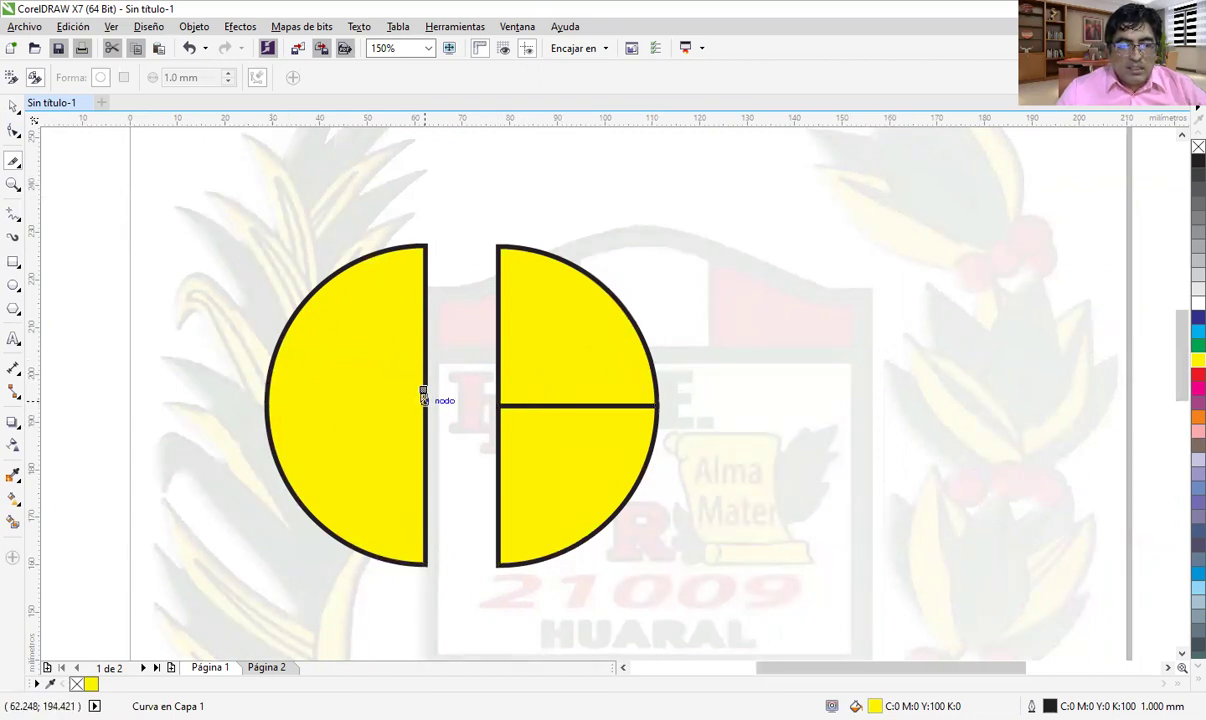
click(423, 397)
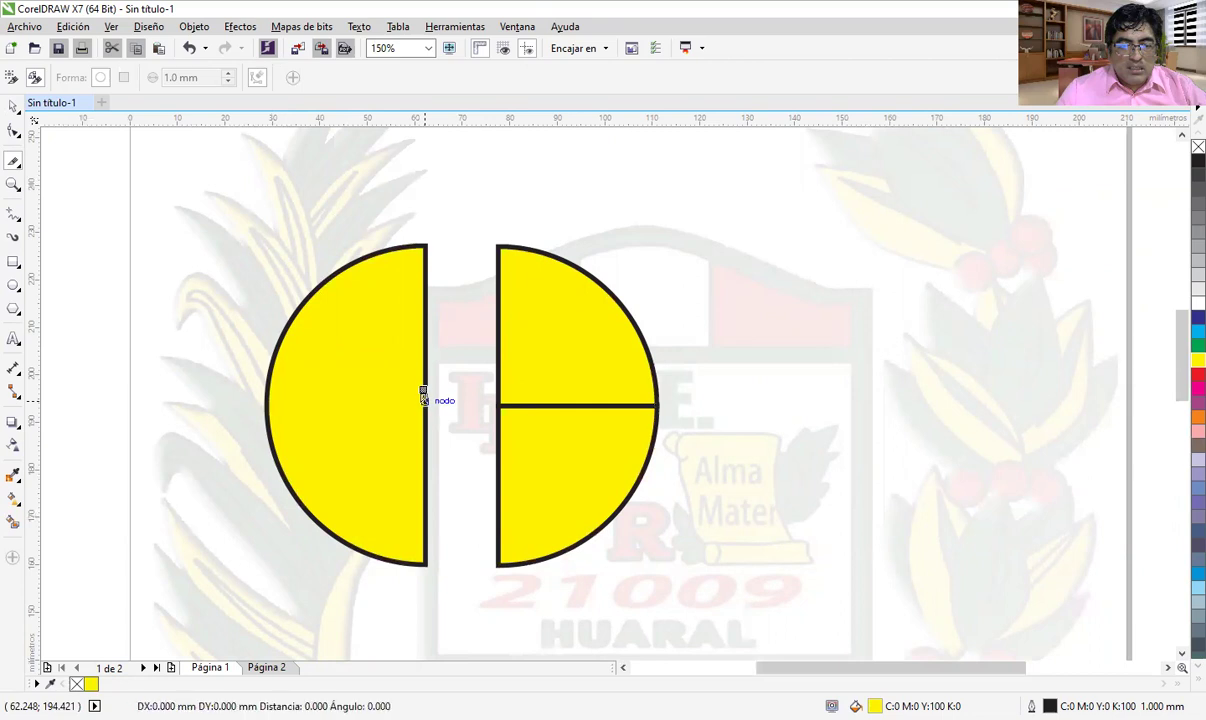
click(268, 403)
click(267, 402)
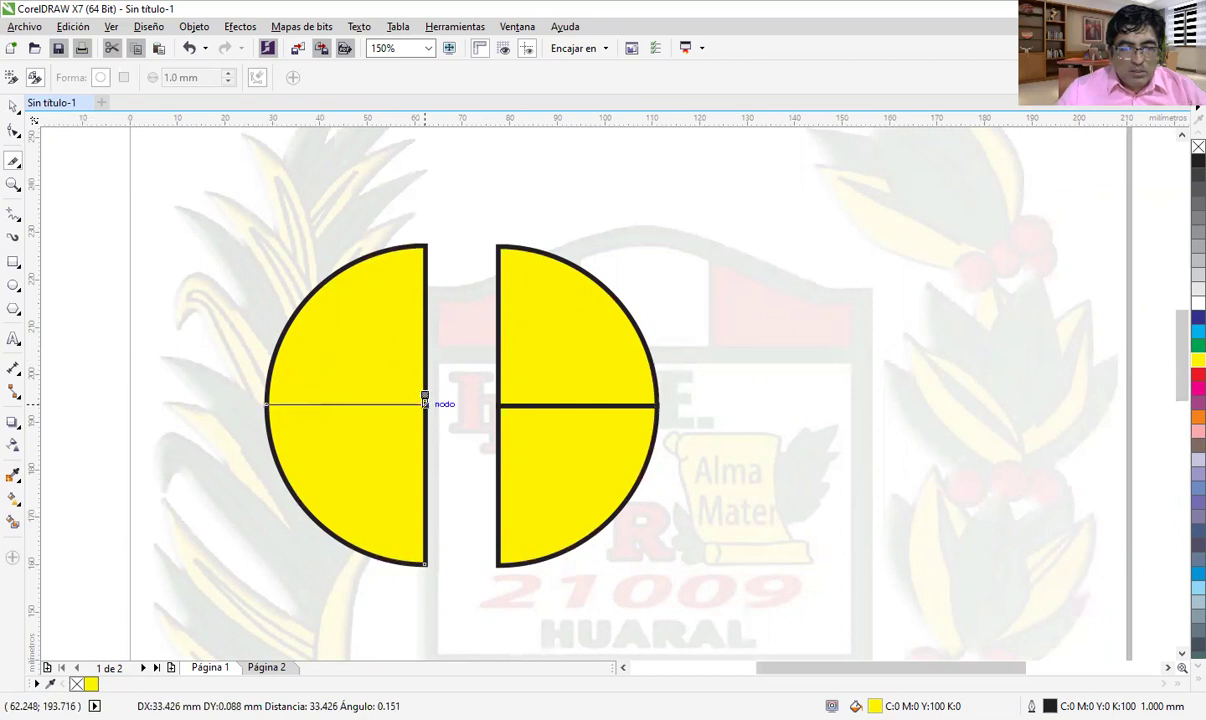
click(425, 403)
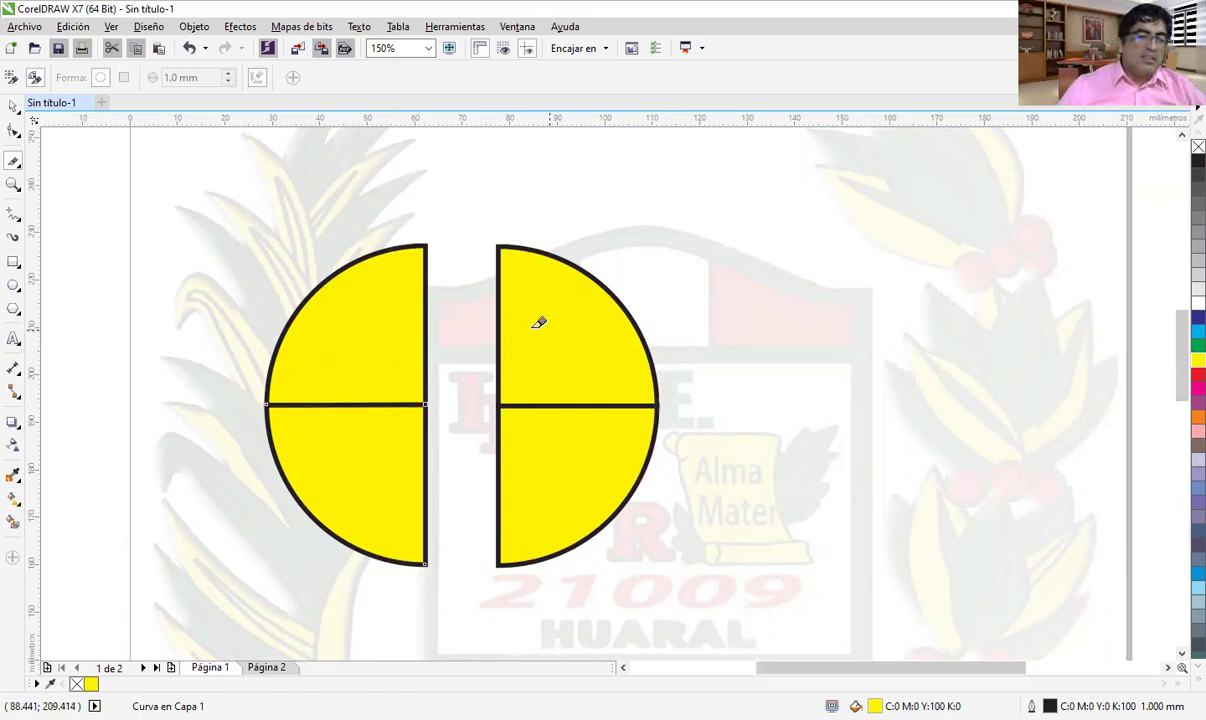
- Fill the upper-left quarter with red, the lower-right with purple, the upper-right with dark blue and the lower-left with cyan
click(13, 106)
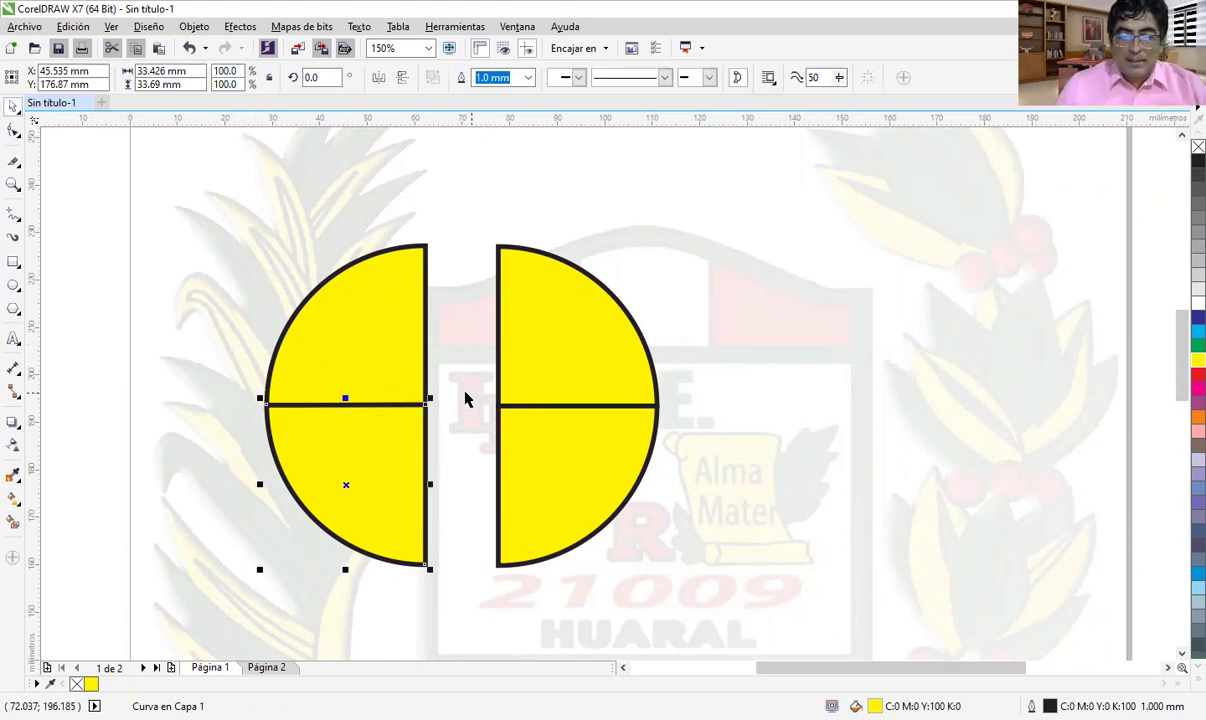
click(362, 335)
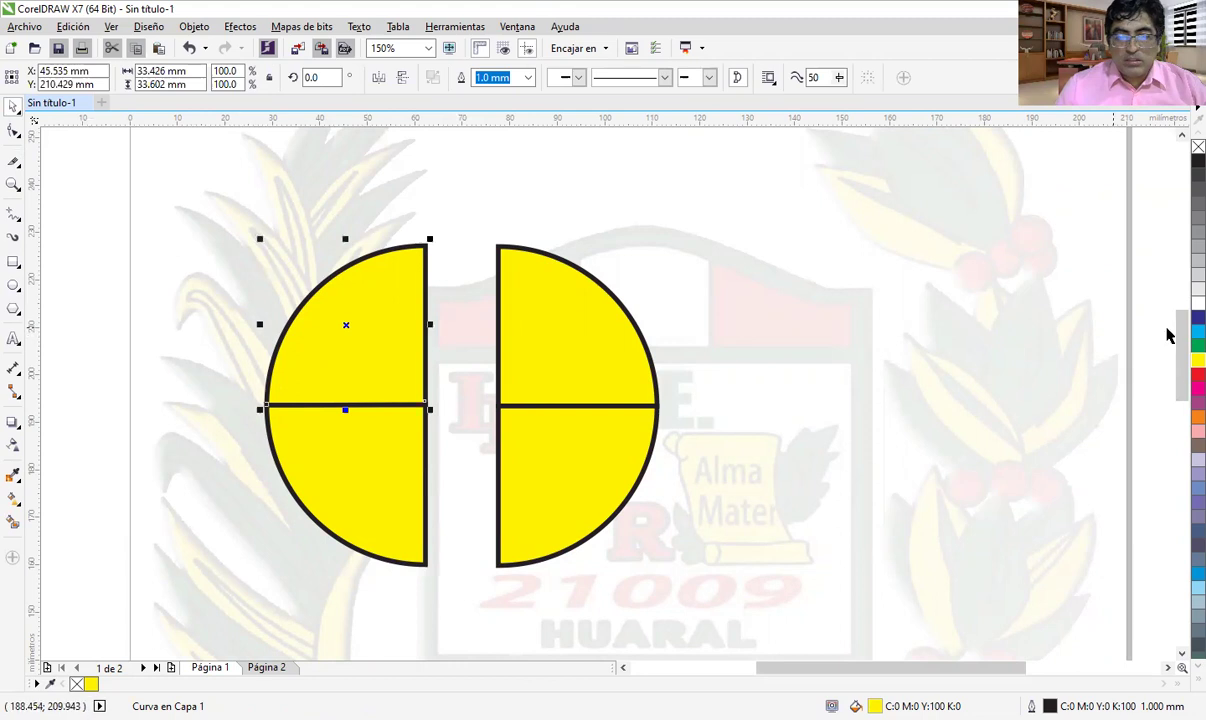
click(1198, 374)
click(524, 479)
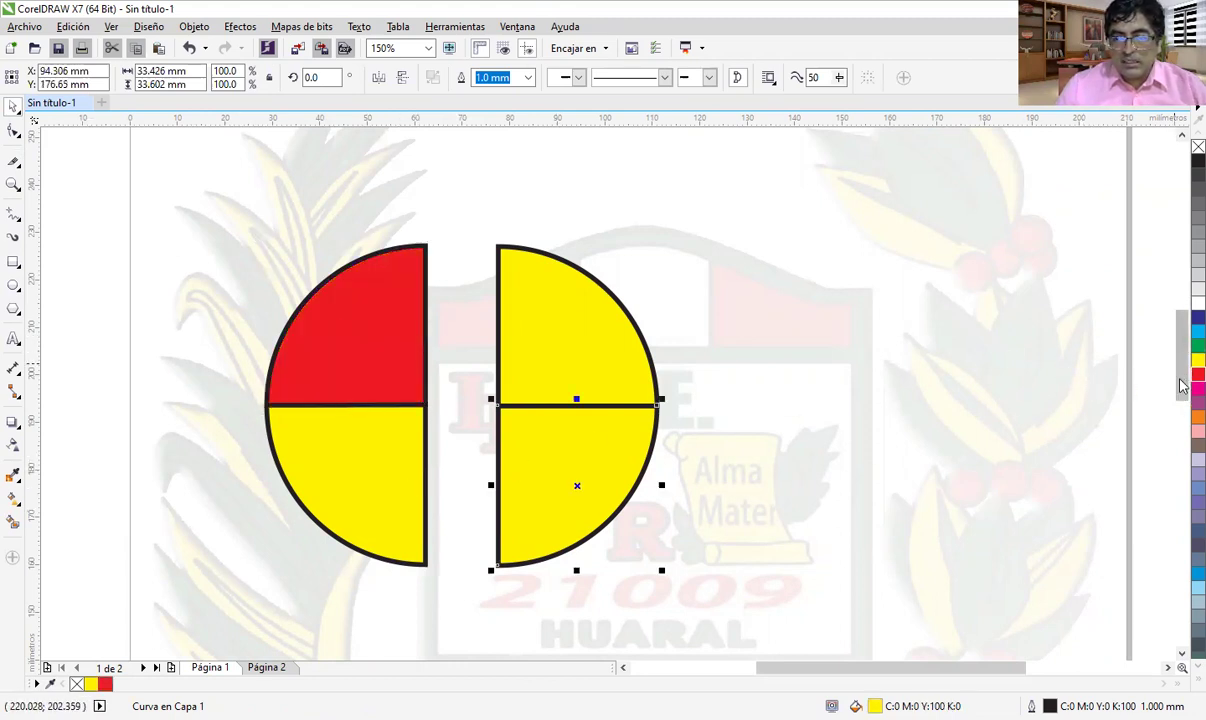
click(1198, 403)
click(613, 335)
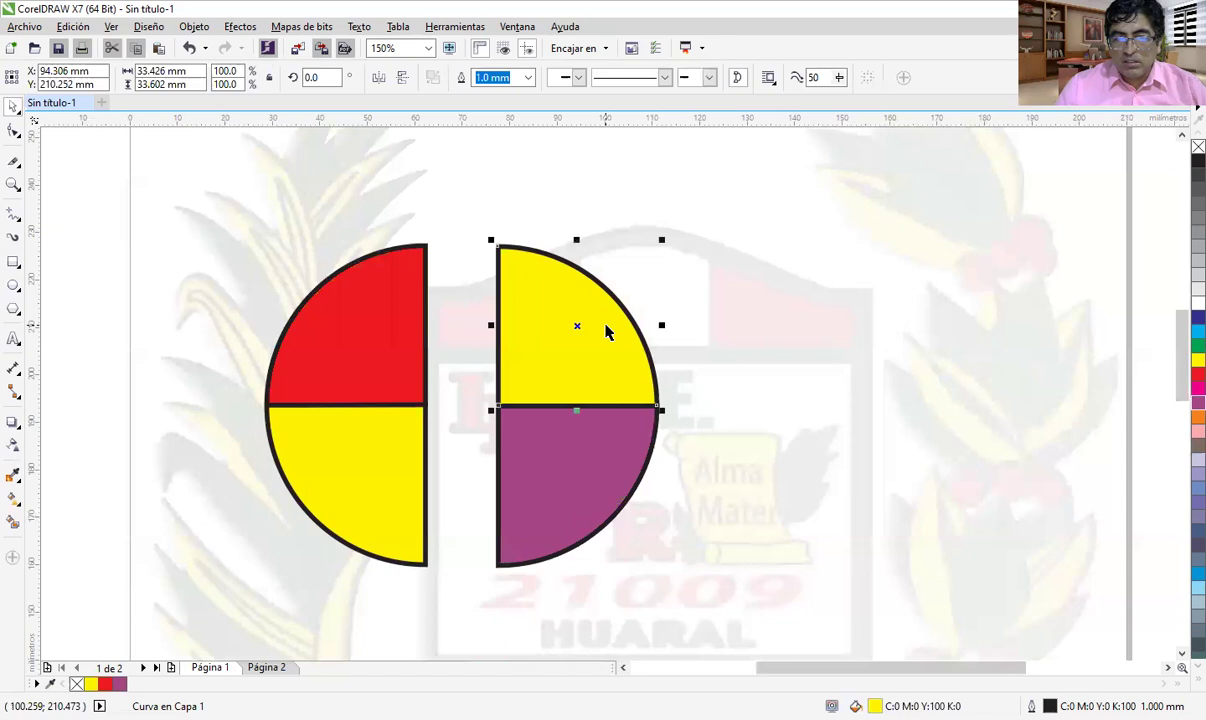
click(389, 445)
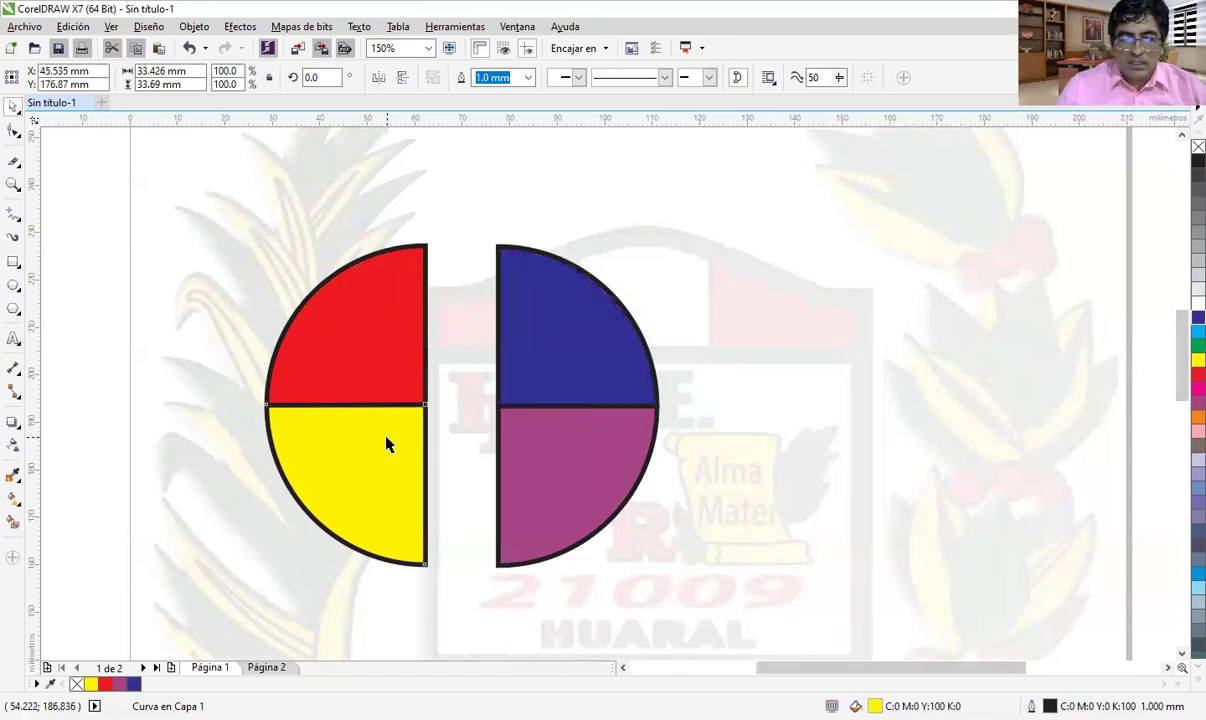
click(1198, 331)
- Move the four coloured quarters apart and reassemble them edge to edge into a full circle
drag(351, 332, 336, 292)
drag(583, 385, 587, 331)
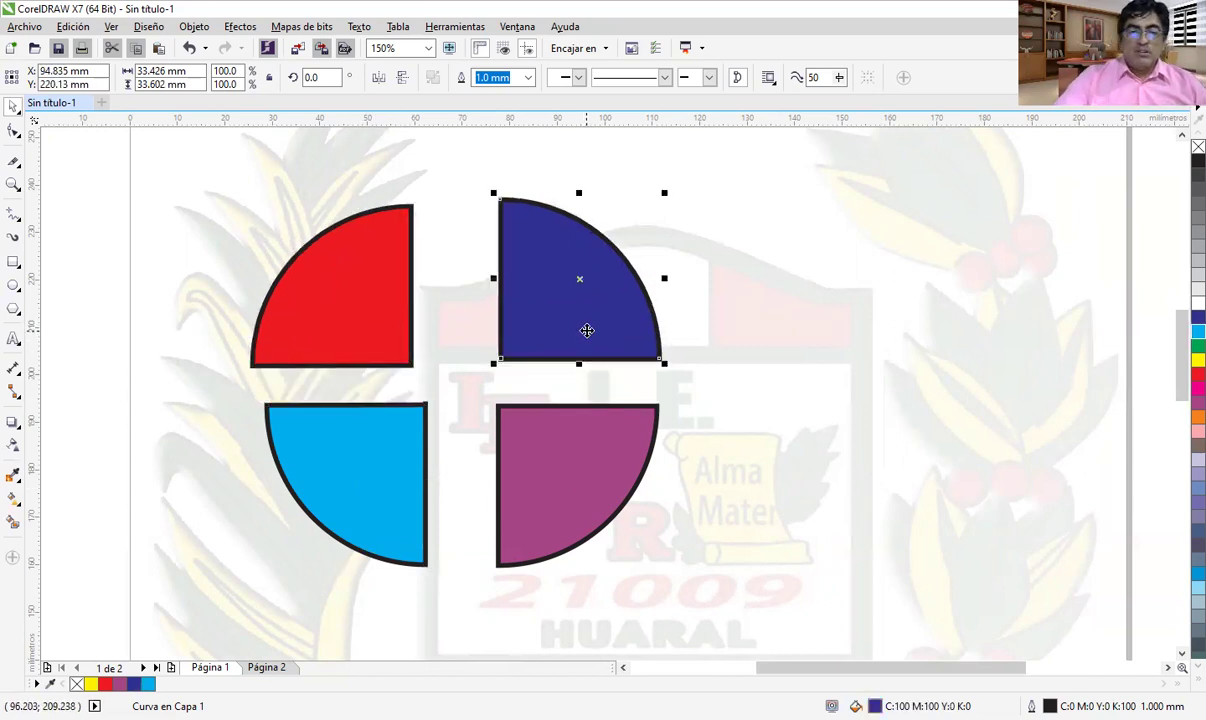
drag(571, 320, 488, 327)
drag(383, 489, 371, 446)
drag(539, 499, 454, 458)
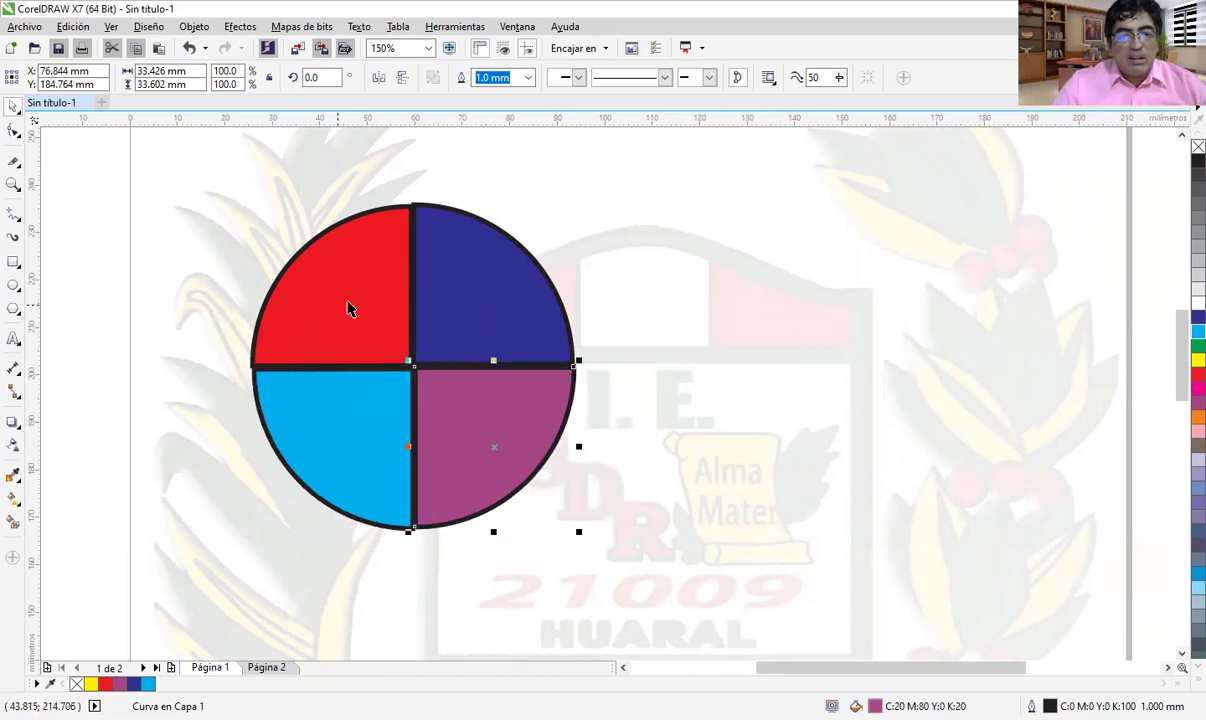
- Cut each of the four quarters diagonally with the Knife tool, between the circle's centre and the middle of its arc
click(13, 163)
click(415, 365)
click(529, 476)
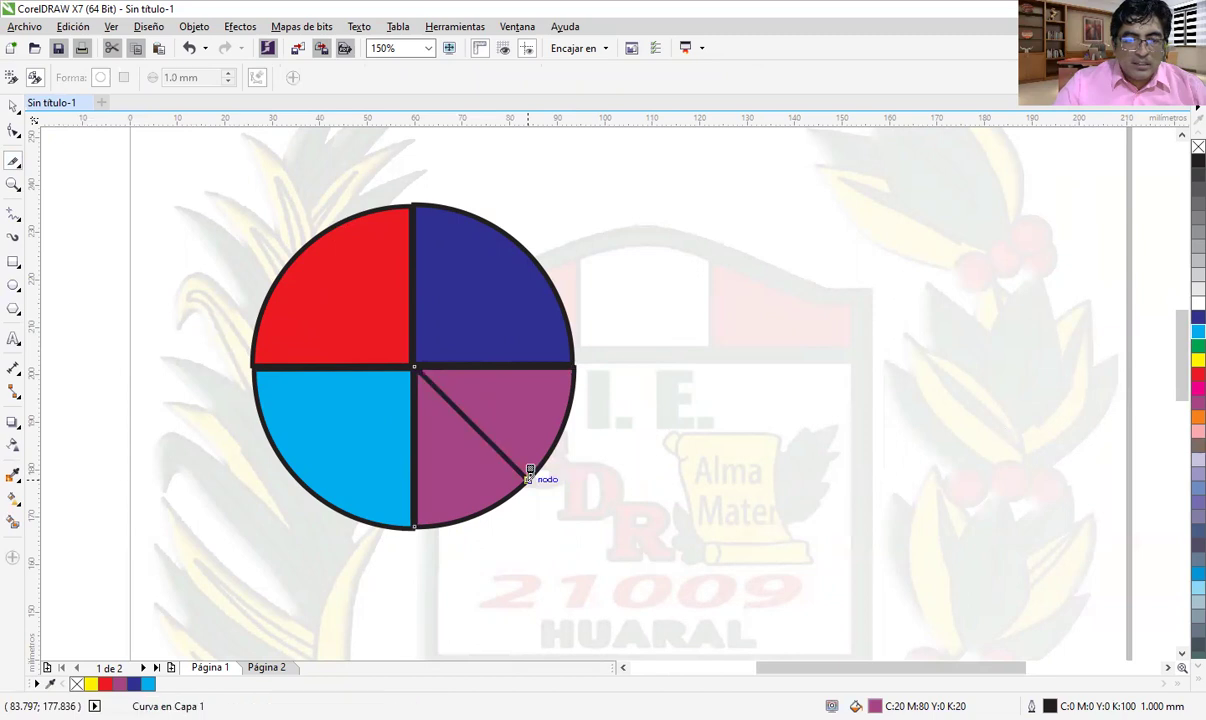
click(522, 242)
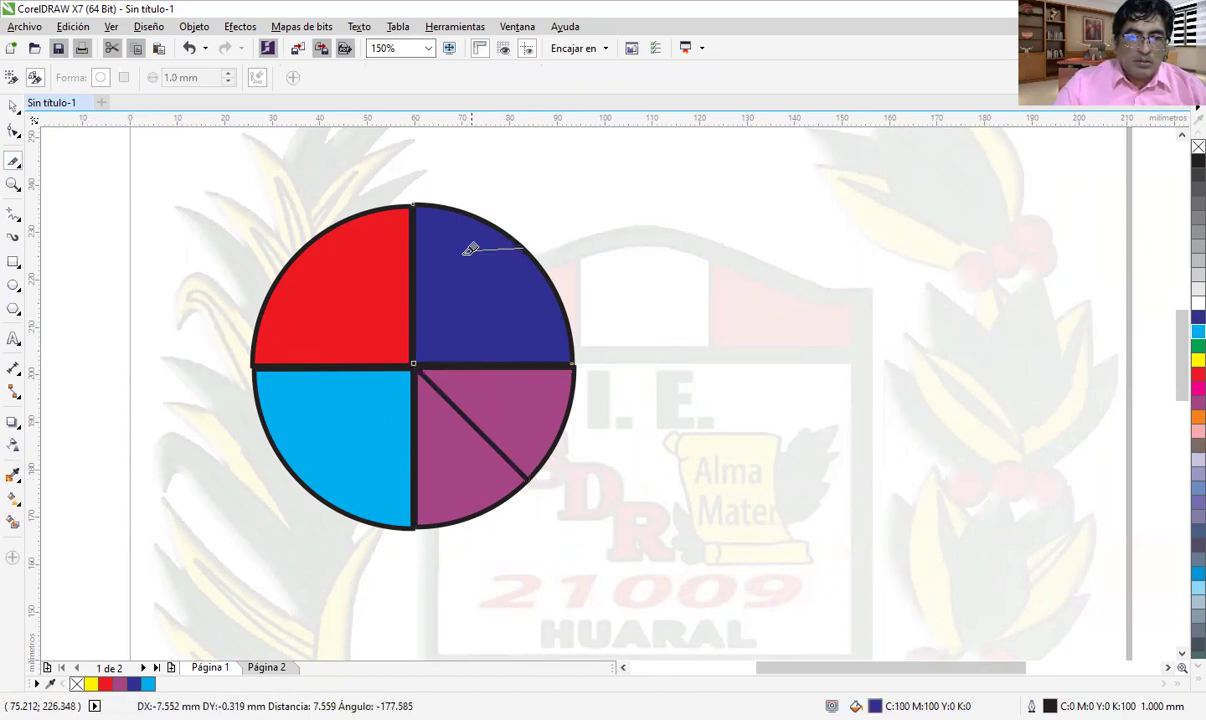
click(414, 358)
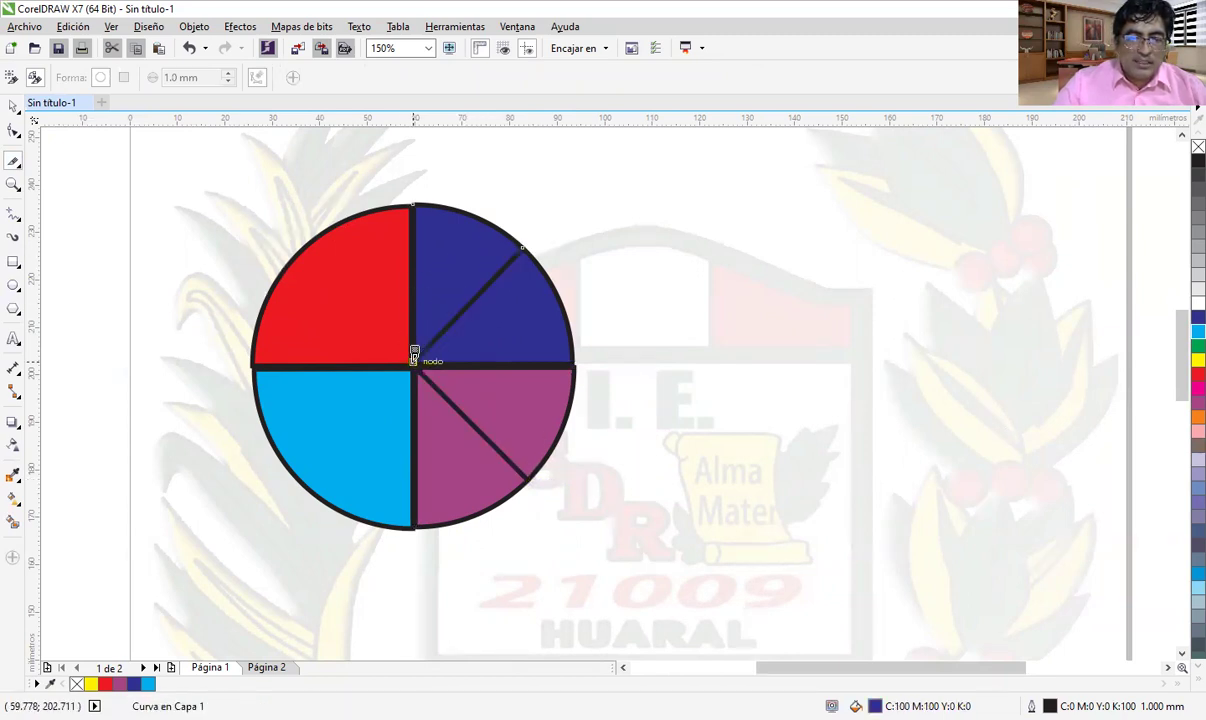
click(300, 246)
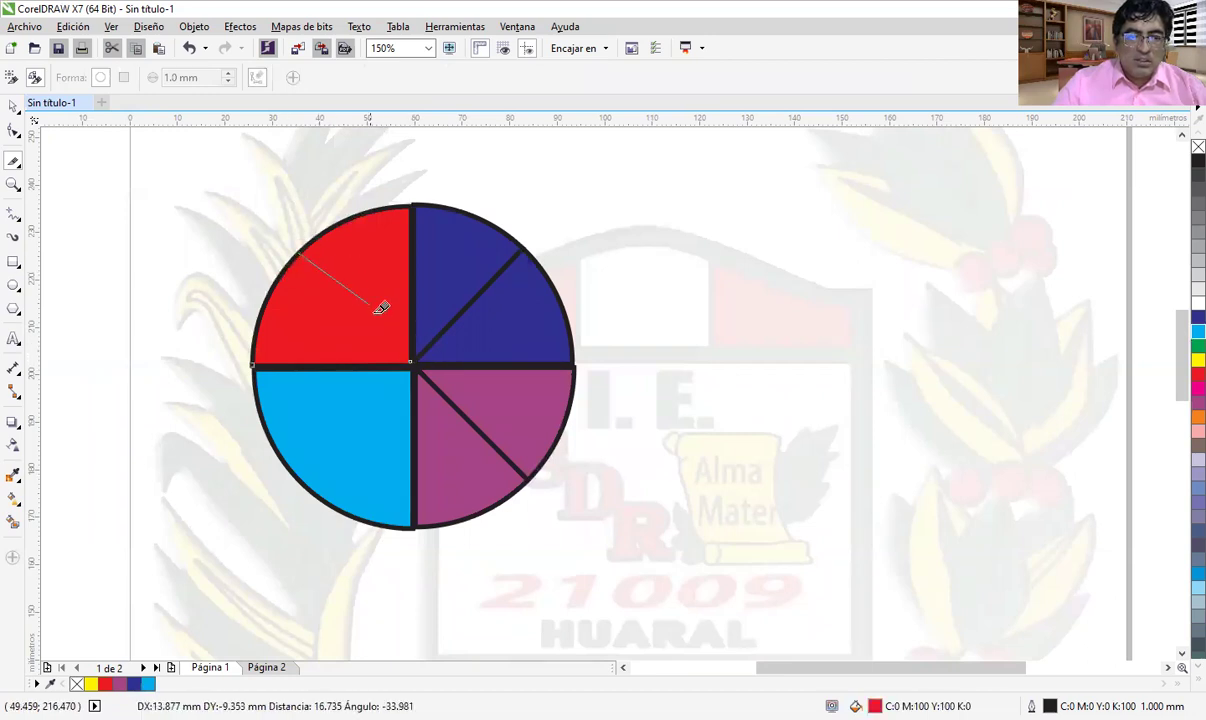
click(412, 358)
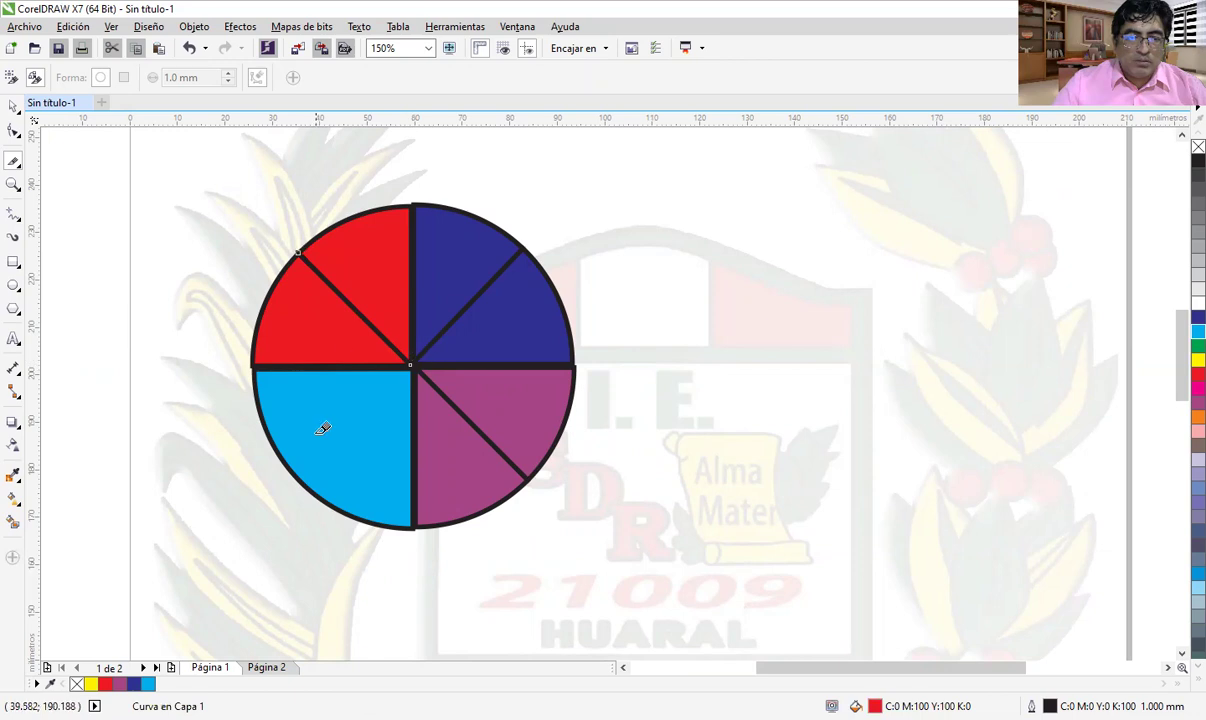
click(303, 480)
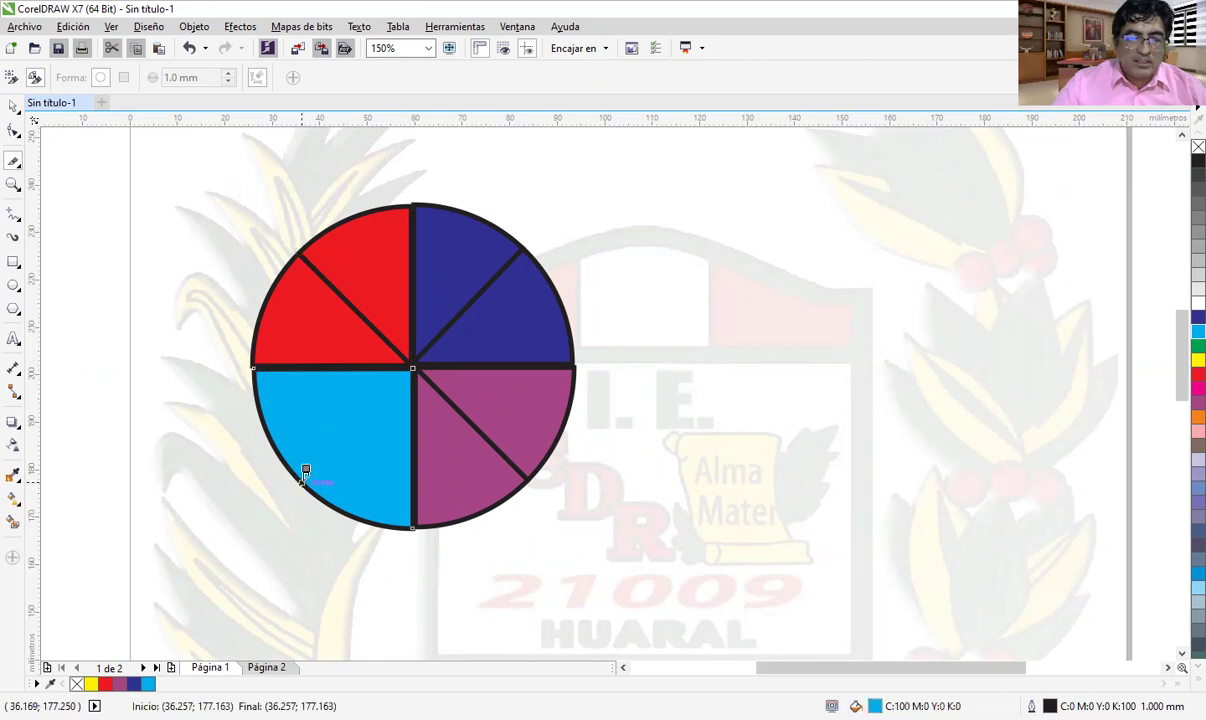
click(415, 358)
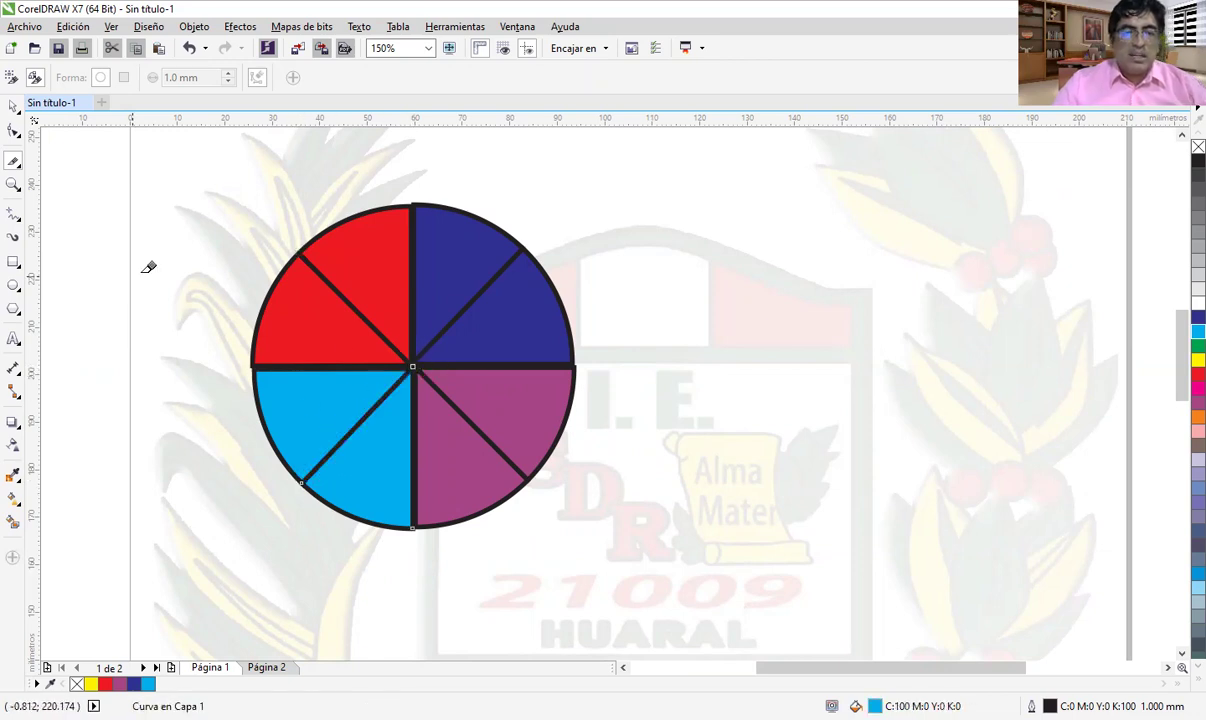
- Recolour one wedge per quarter: lower cyan green, upper purple yellow, upper dark blue medium blue (C100 M20), and upper red orange
click(13, 107)
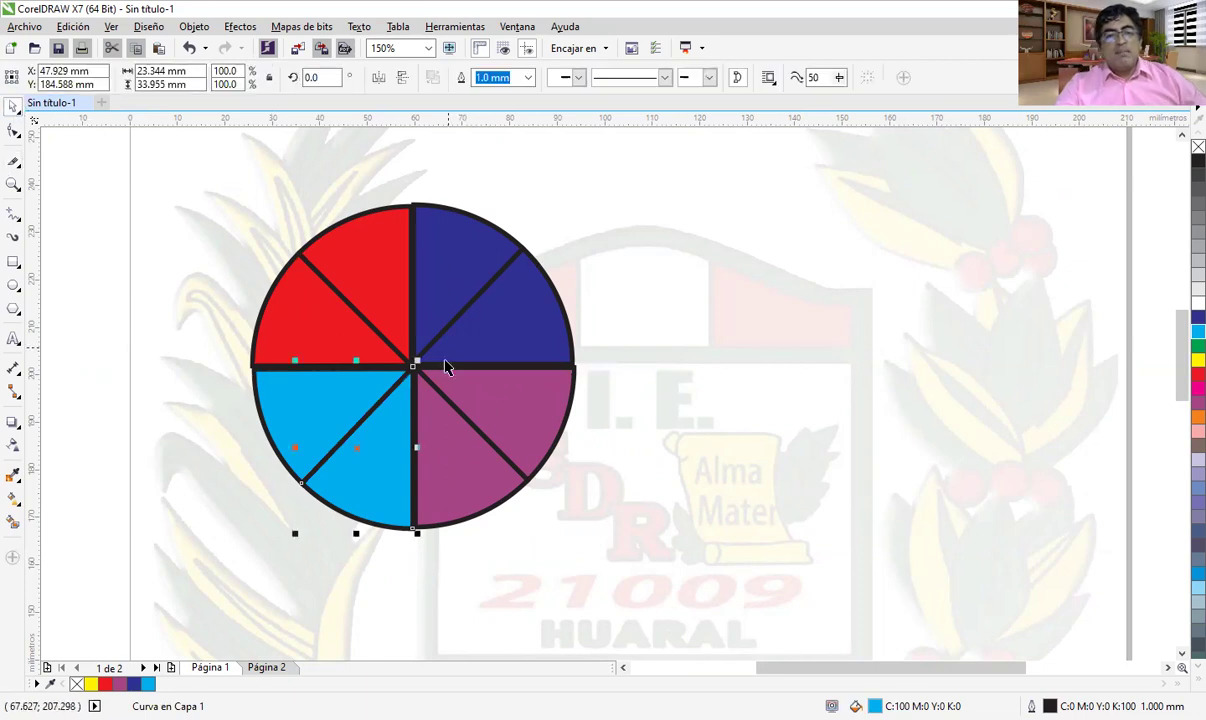
click(1198, 346)
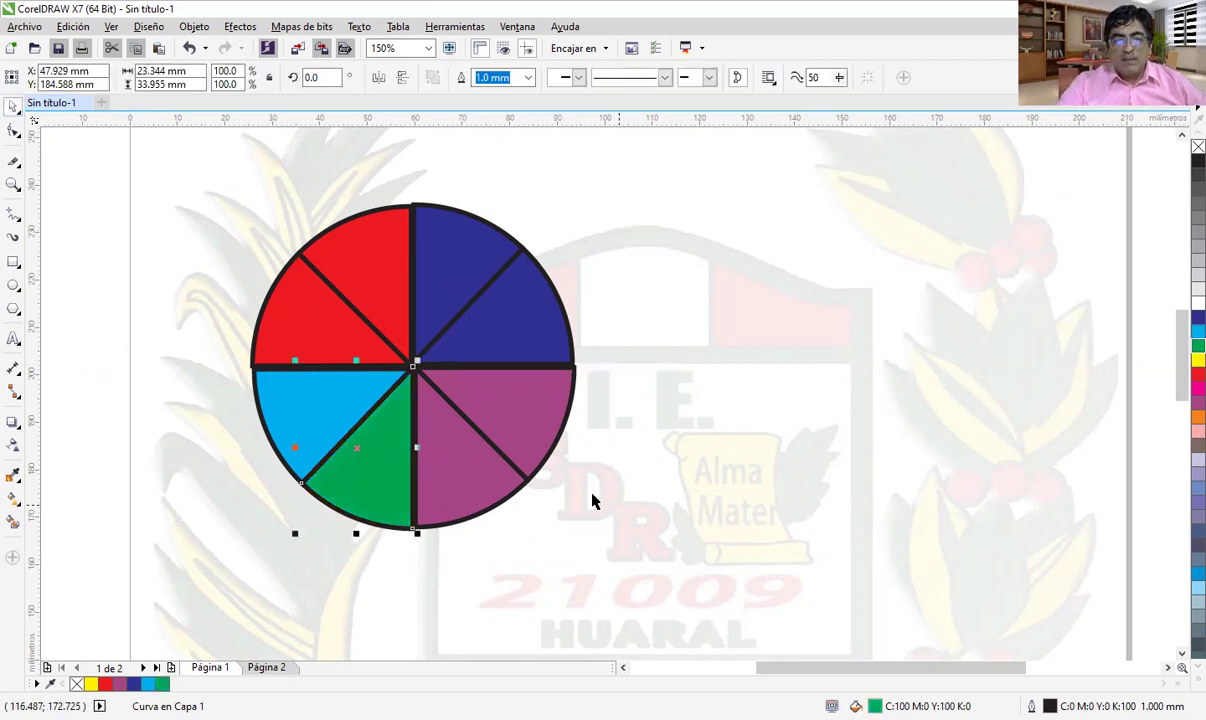
click(520, 444)
click(520, 444)
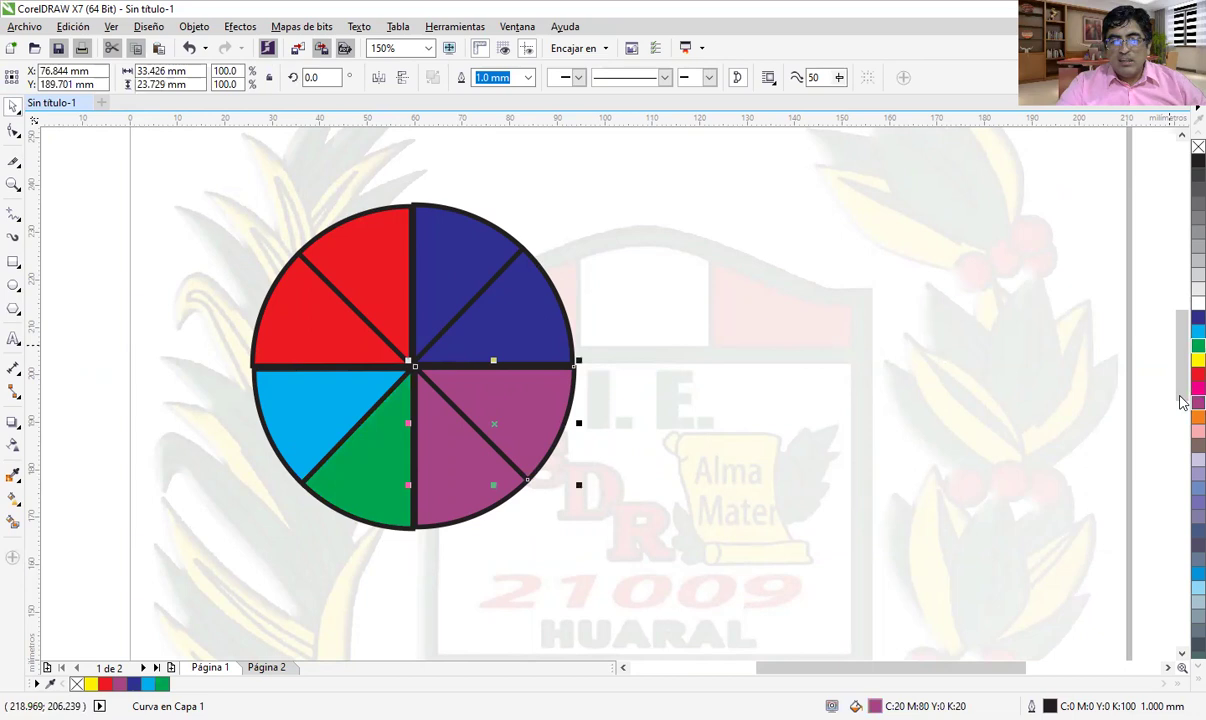
click(1198, 359)
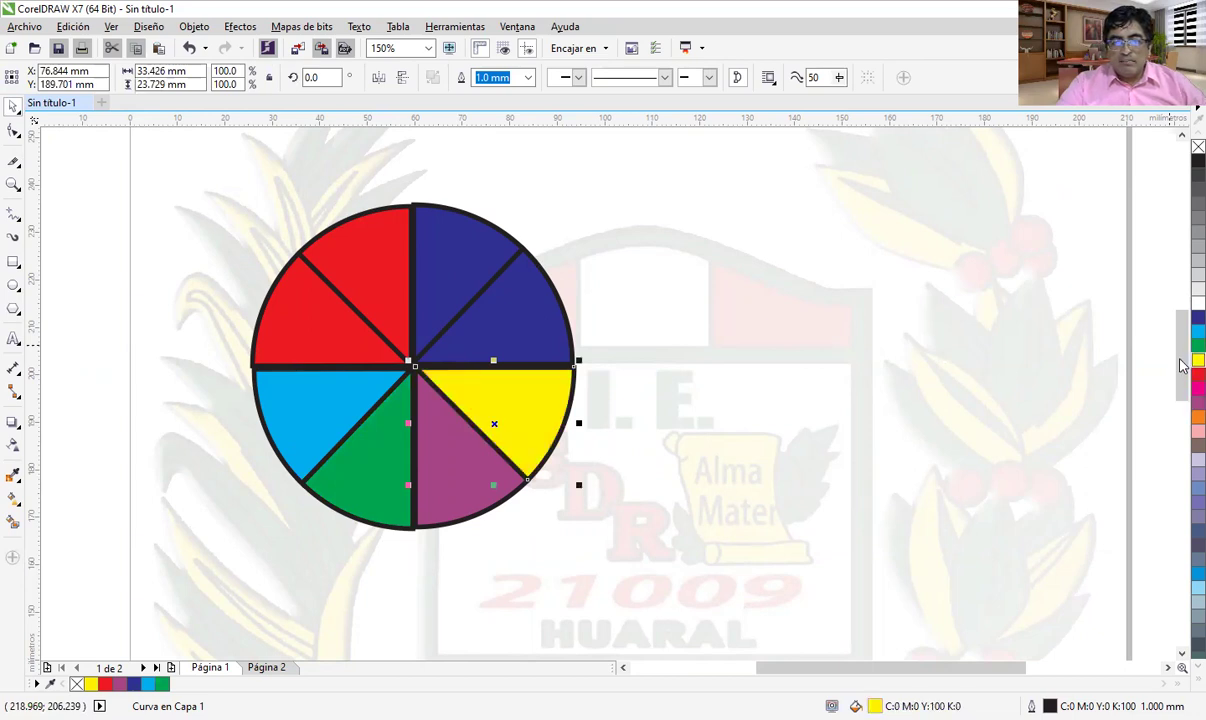
click(471, 283)
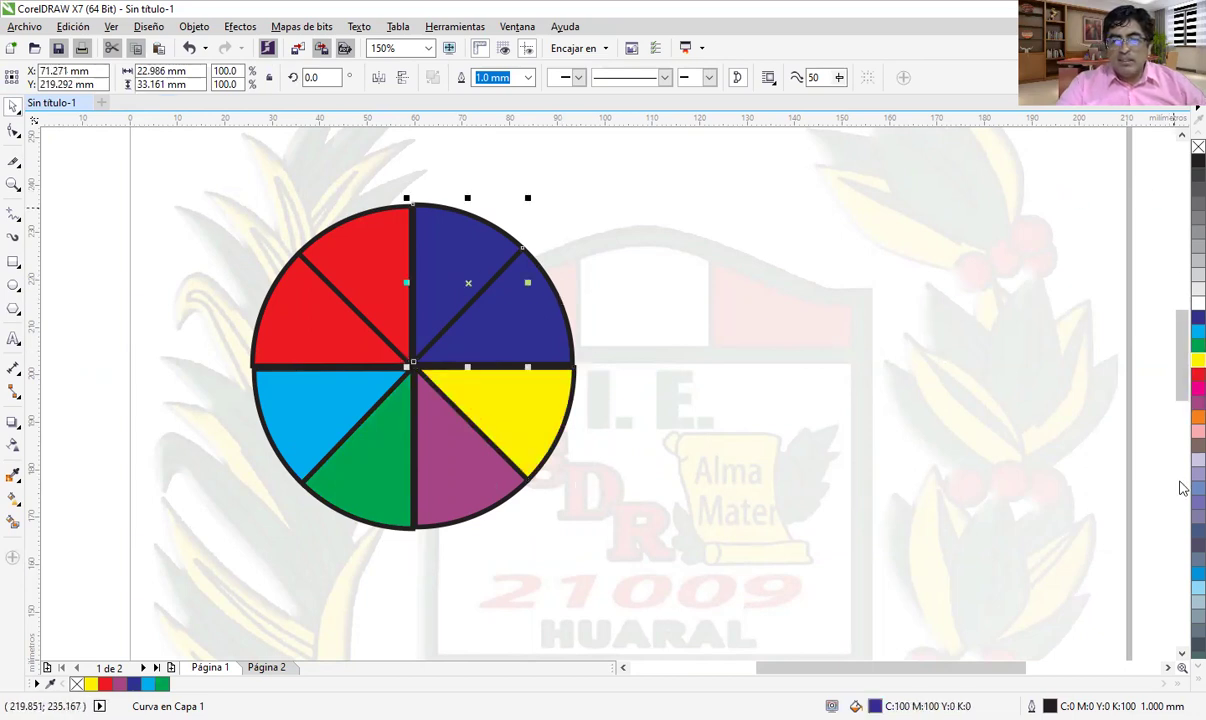
click(1198, 573)
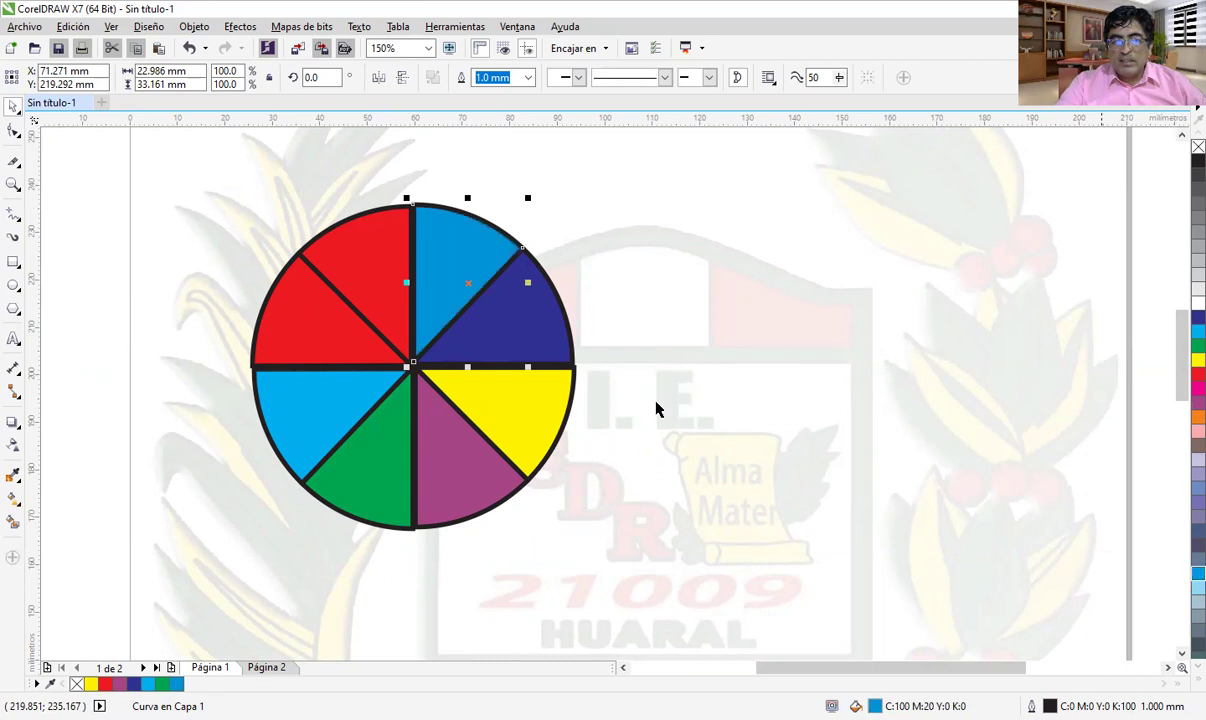
click(367, 258)
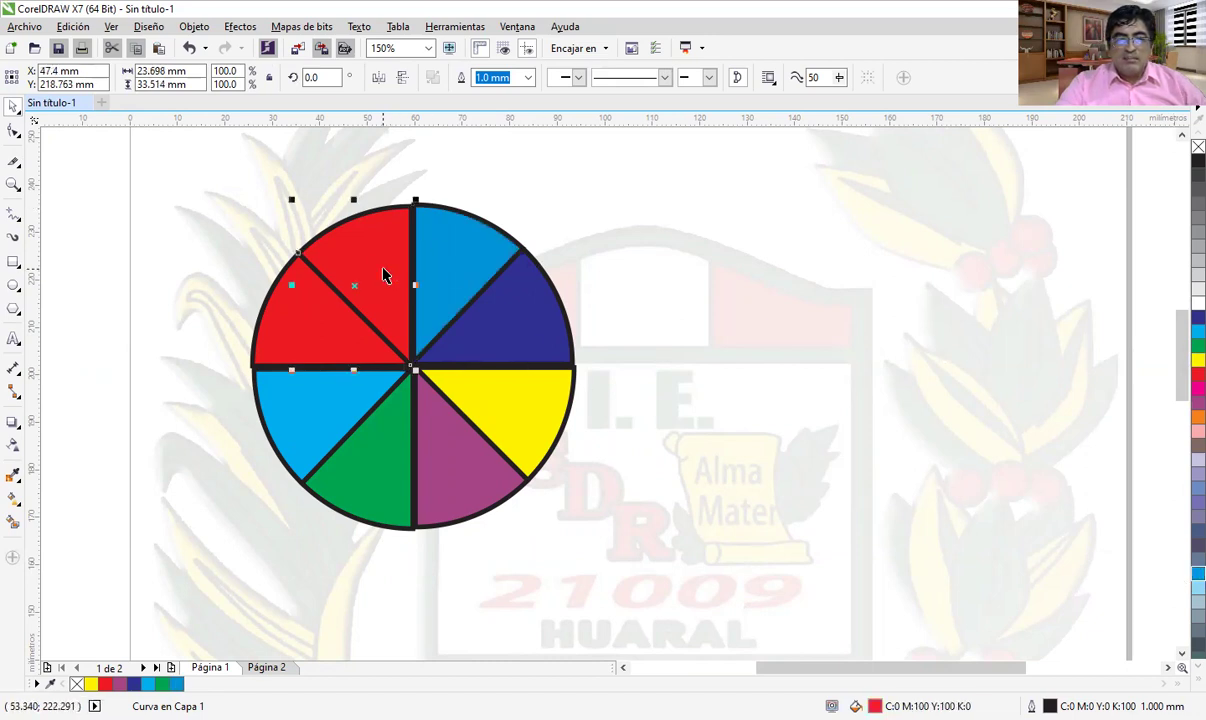
click(1198, 417)
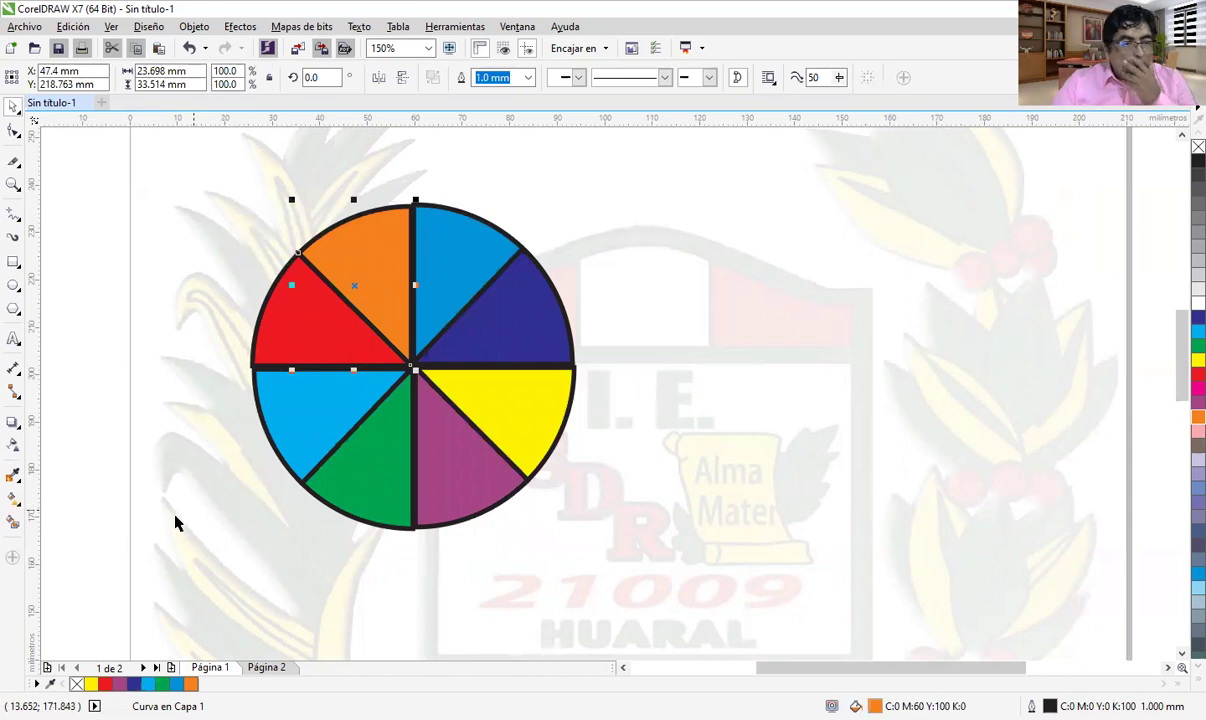
- Draw a rectangle about 68 by 66 mm beside the circle, filled with cyan and outlined at 1.0 mm
click(12, 263)
drag(638, 212, 963, 524)
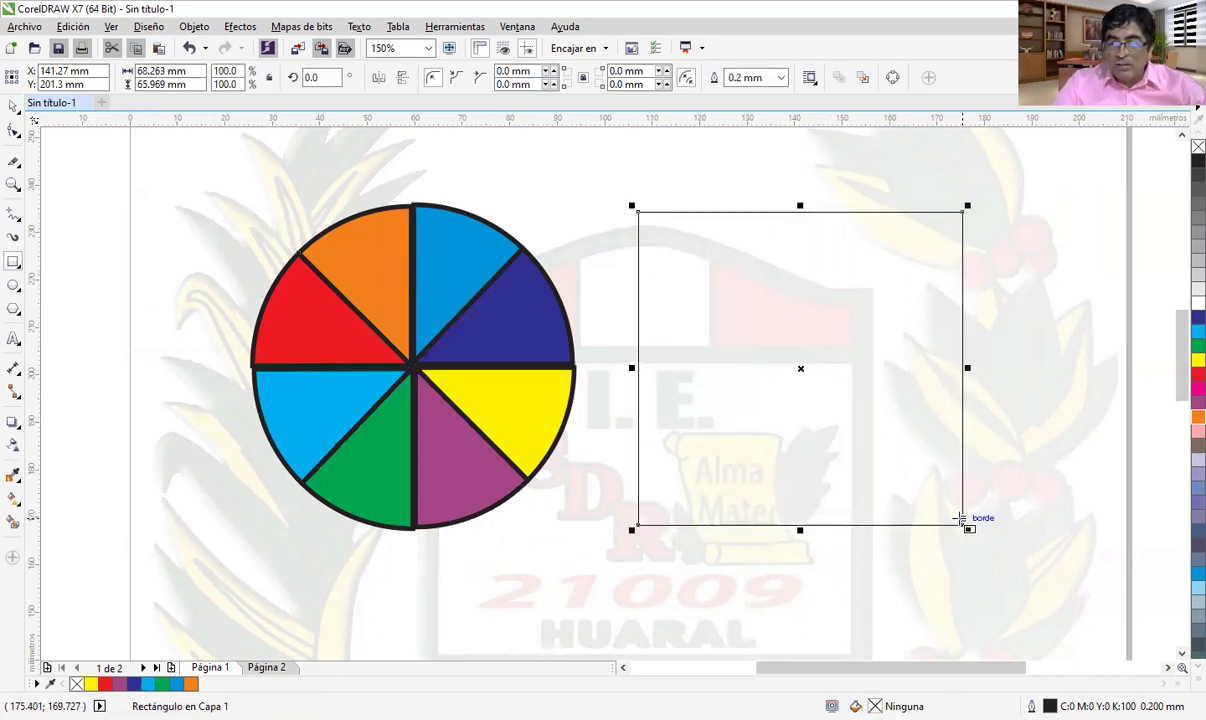
click(1198, 331)
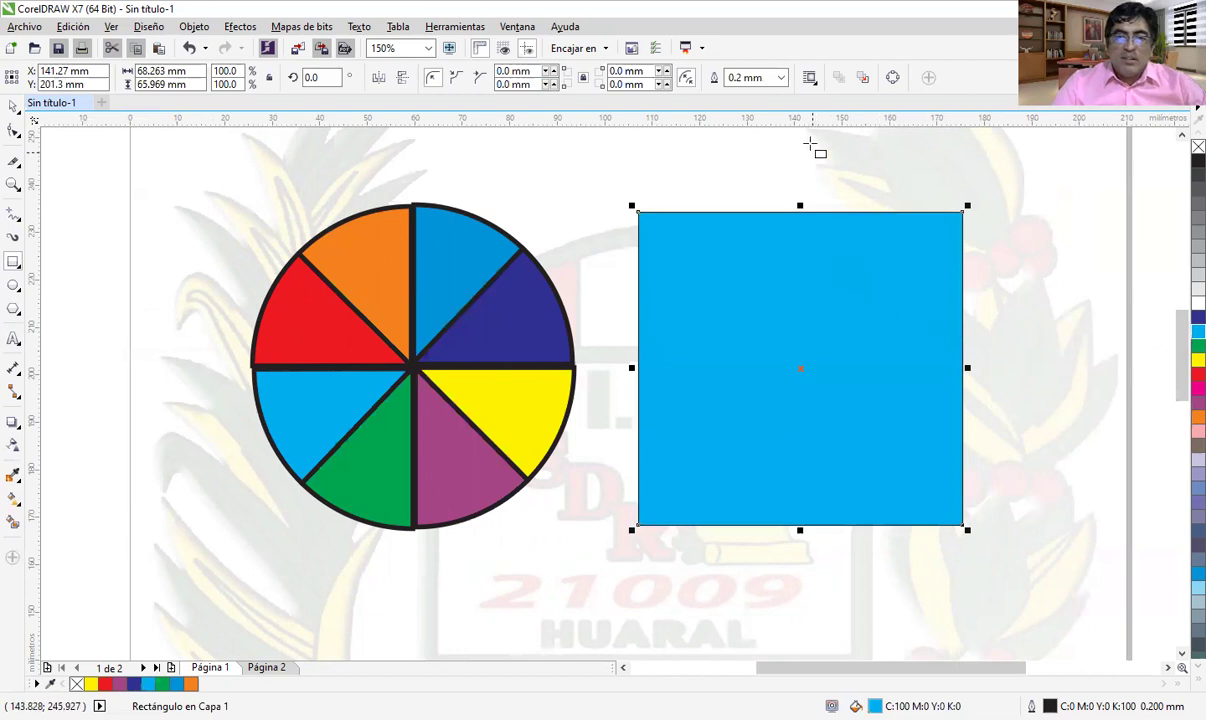
click(780, 77)
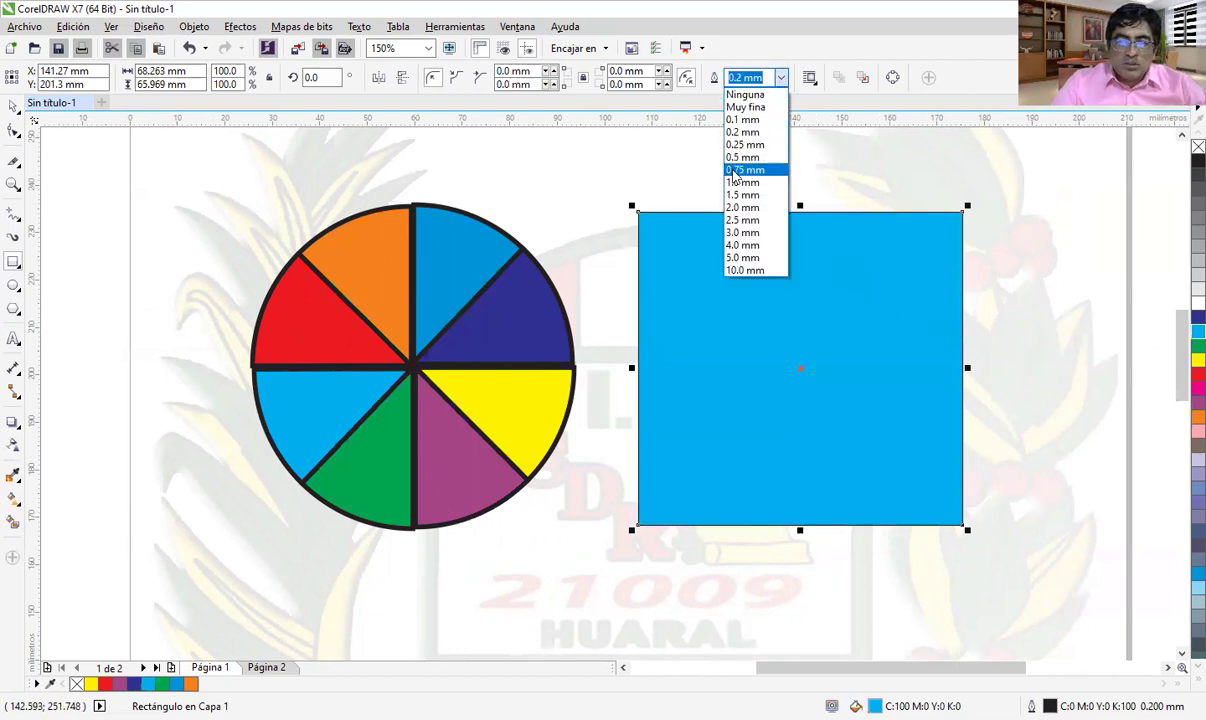
click(741, 183)
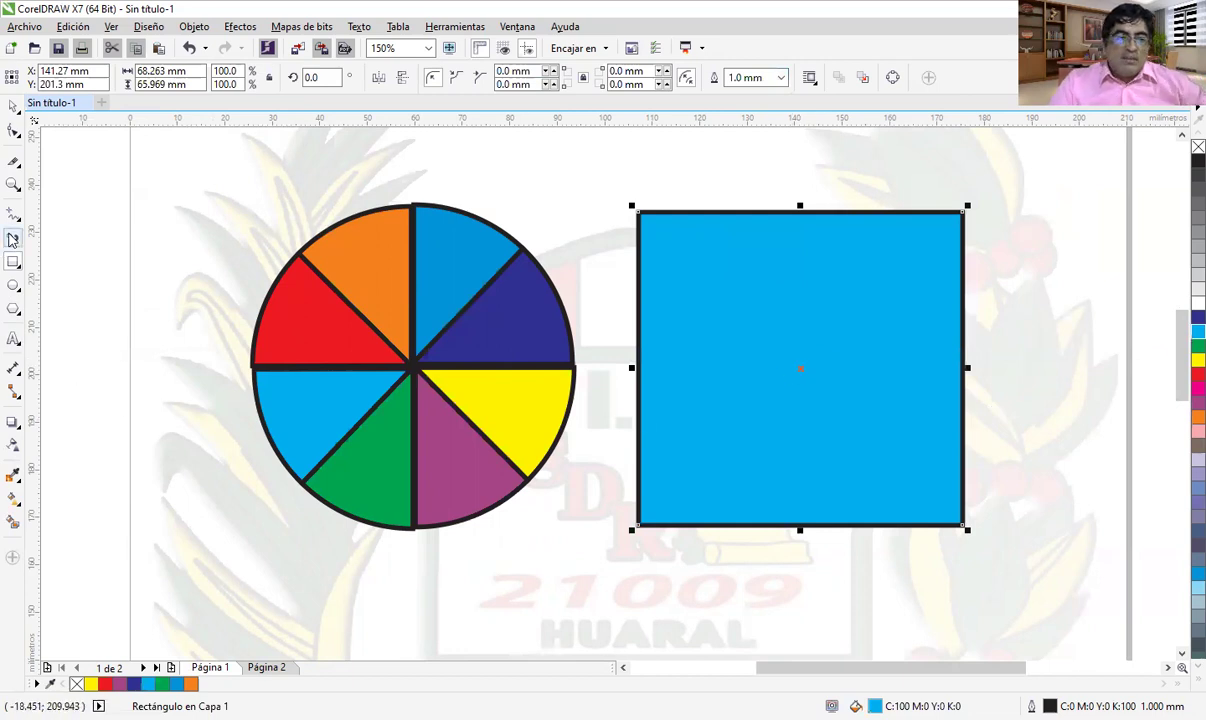
- Cut the cyan rectangle diagonally from its top-left to bottom-right corner, and move the lower triangle about 7 mm left and 3 mm down
click(12, 164)
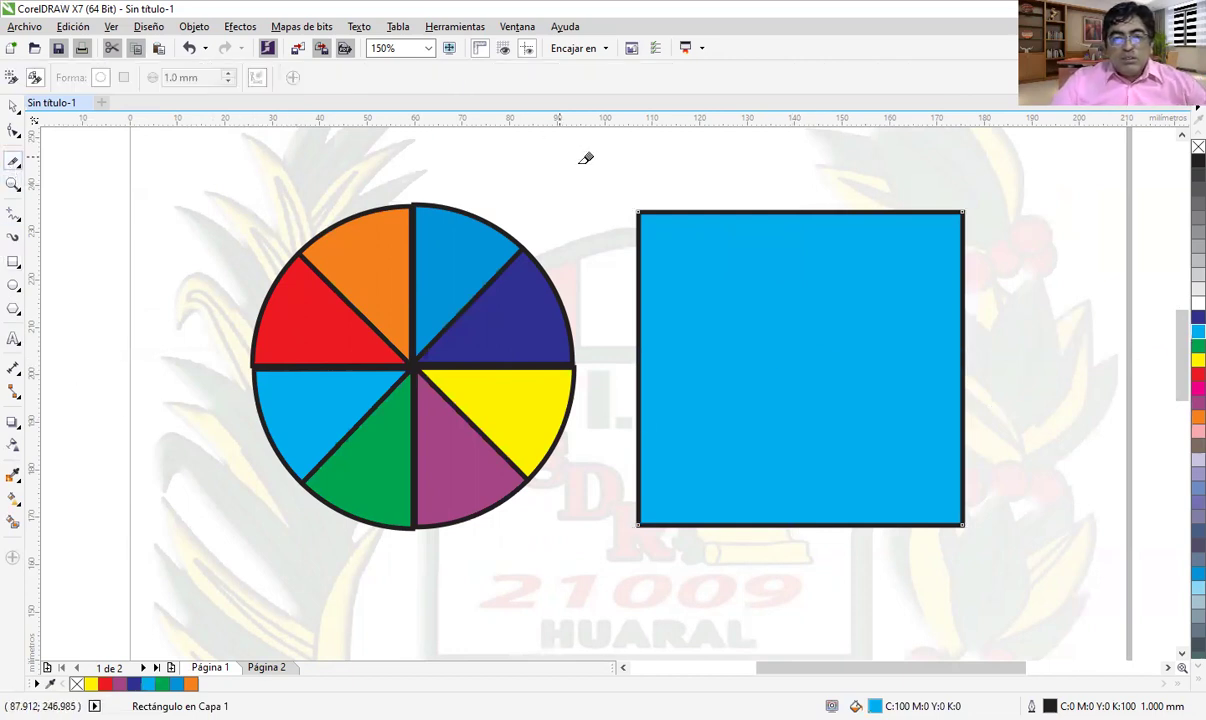
click(641, 206)
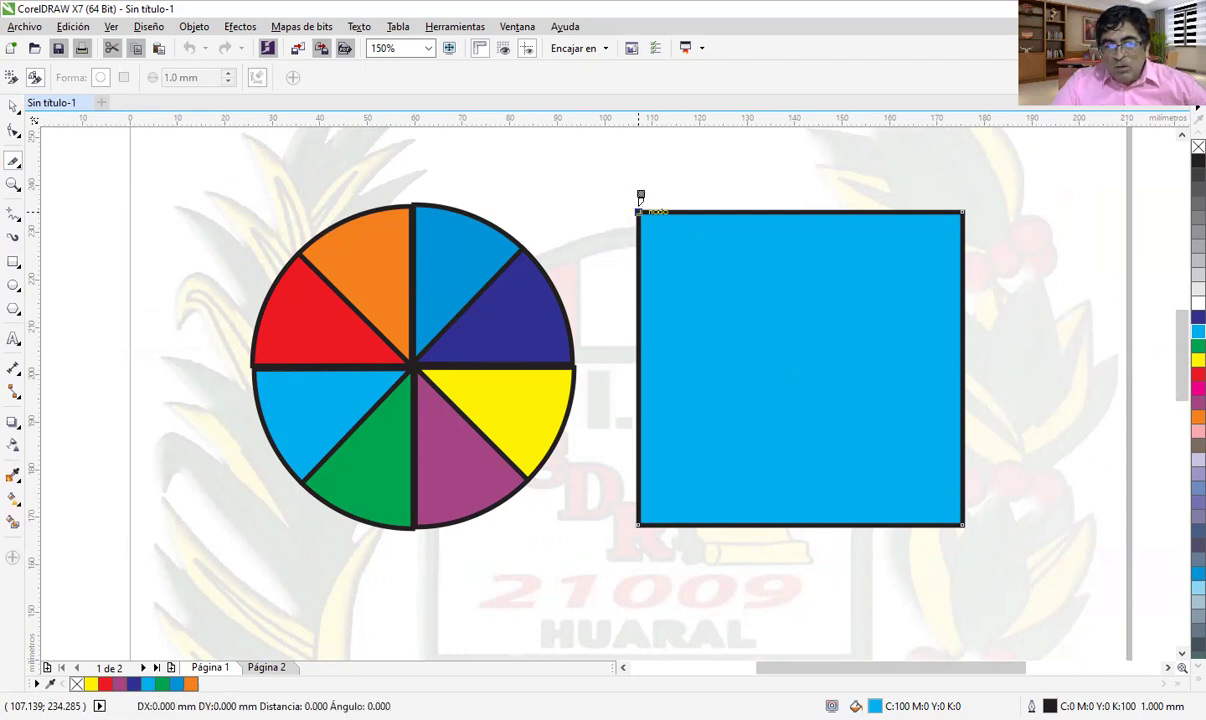
click(964, 520)
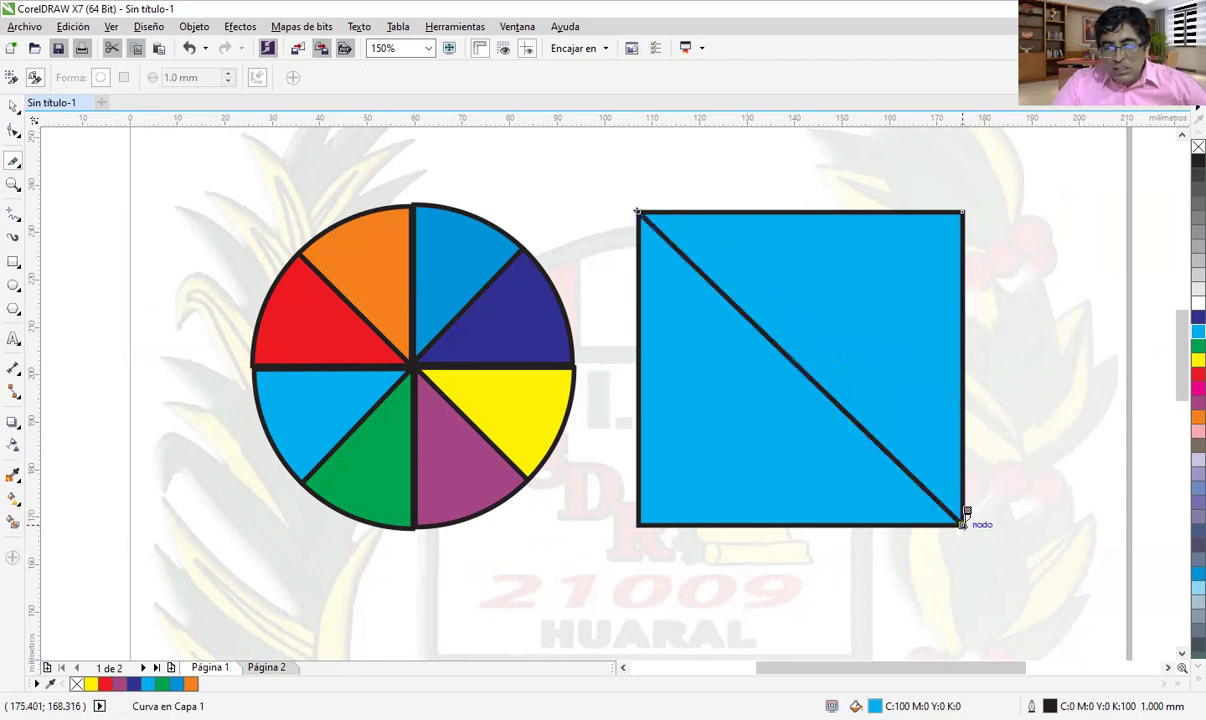
click(13, 106)
drag(716, 446, 683, 461)
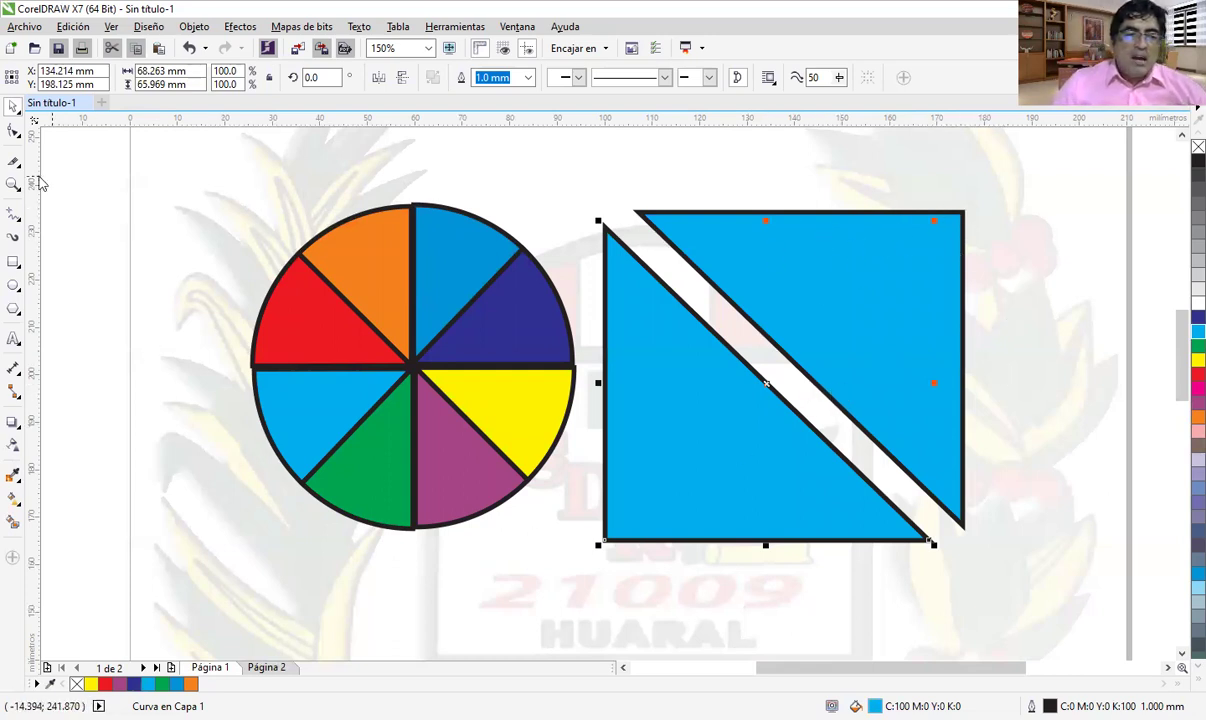
- Cut both cyan triangles with freehand wavy Knife lines running from the right-angle corner to the diagonal edge
click(13, 162)
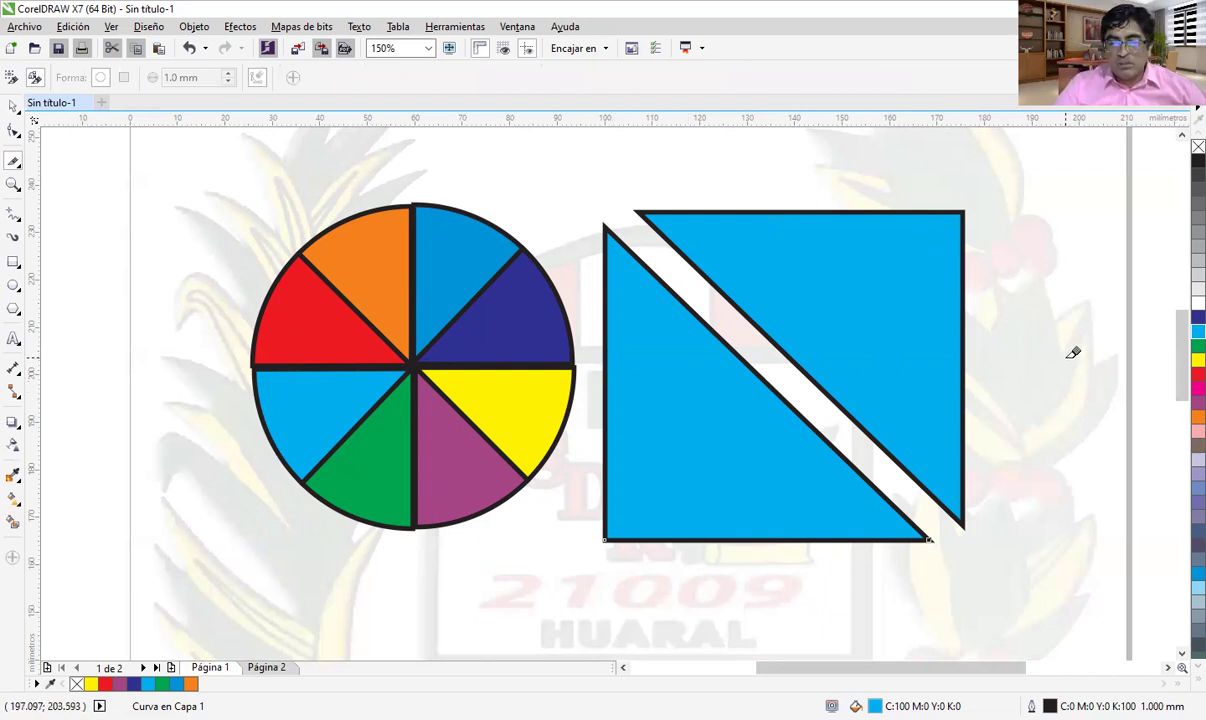
click(963, 210)
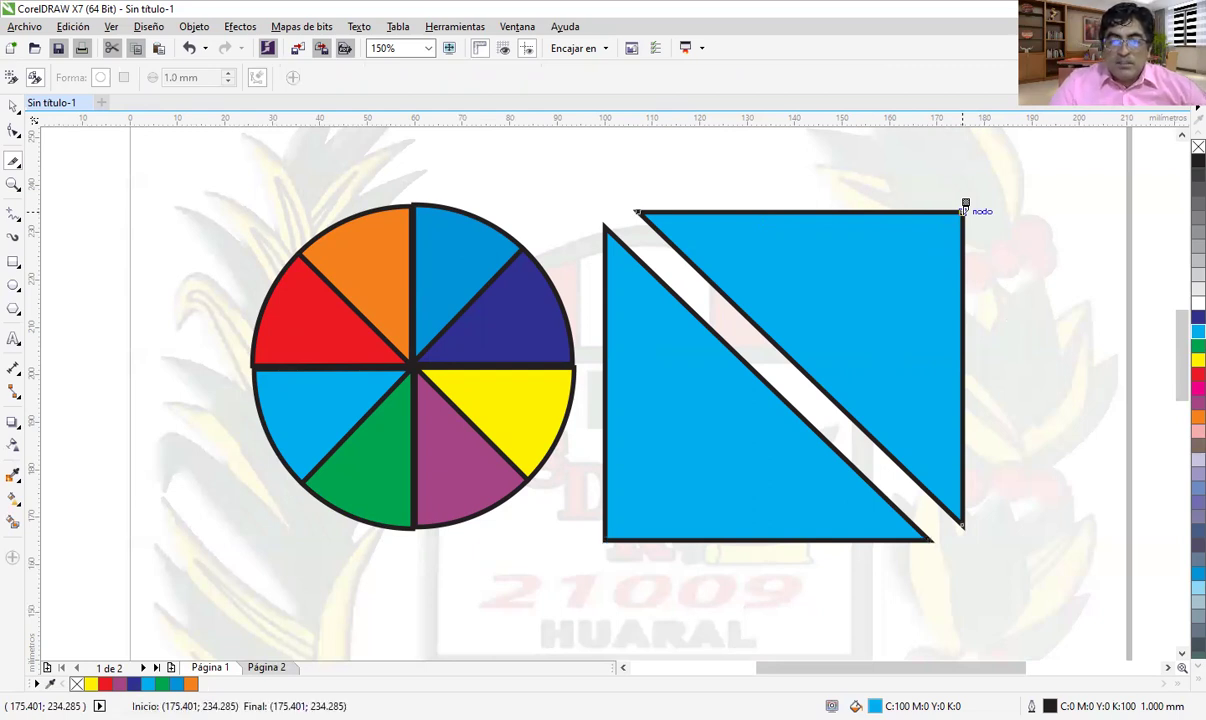
mouse_move(963, 210)
mouse_down()
mouse_move(938, 260)
mouse_move(923, 265)
mouse_move(847, 250)
mouse_move(871, 287)
mouse_move(910, 298)
mouse_move(909, 330)
mouse_move(895, 338)
mouse_move(788, 264)
mouse_move(783, 282)
mouse_move(803, 310)
mouse_move(874, 368)
mouse_move(797, 347)
mouse_up()
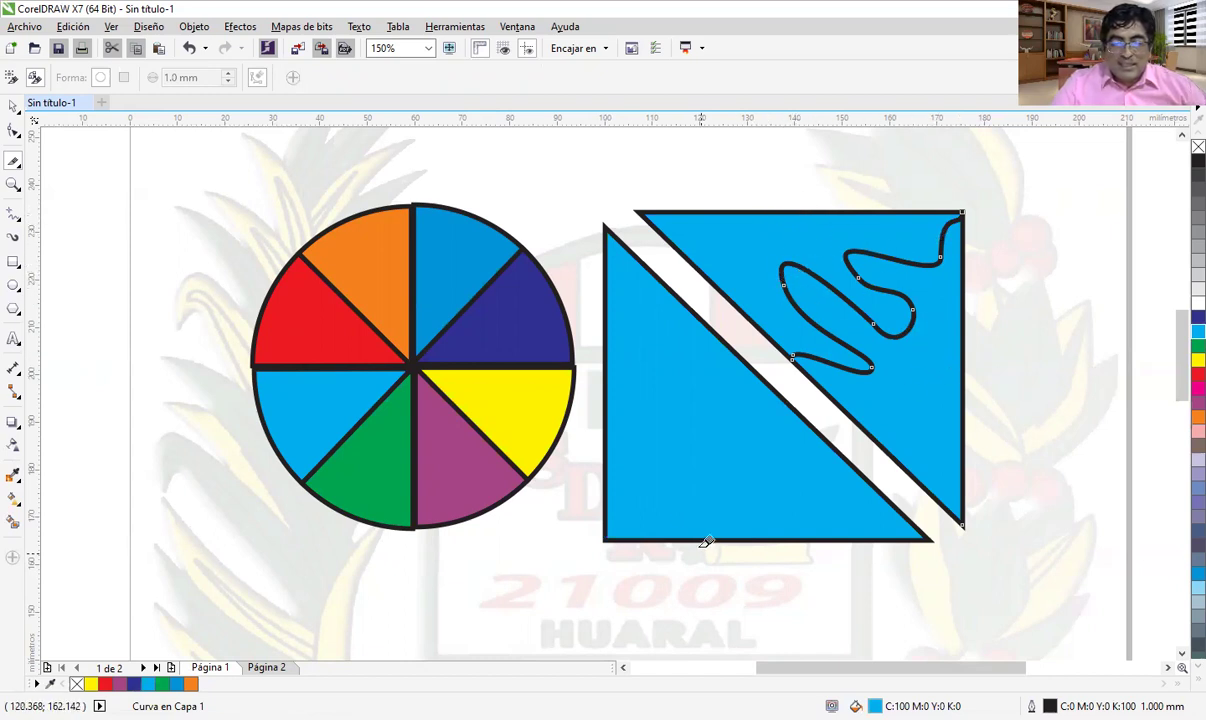
click(607, 527)
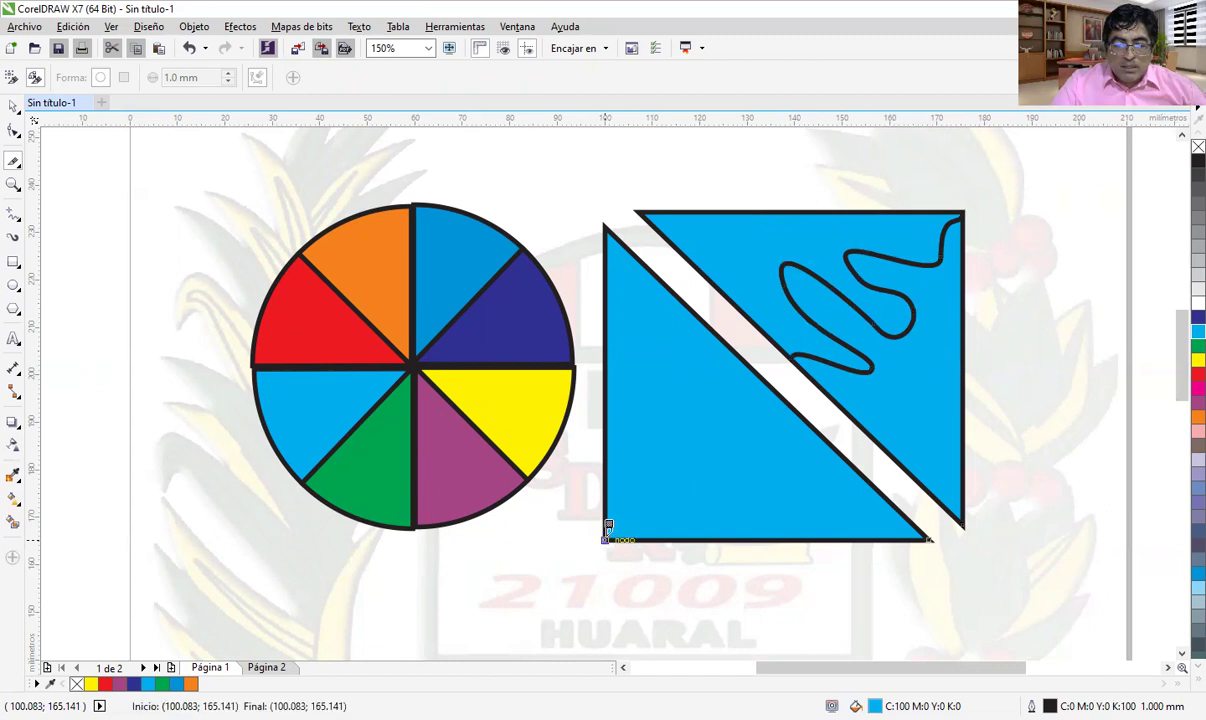
mouse_move(607, 527)
mouse_down()
mouse_move(626, 492)
mouse_move(665, 518)
mouse_move(693, 506)
mouse_move(643, 433)
mouse_move(627, 357)
mouse_move(691, 464)
mouse_move(725, 491)
mouse_move(747, 490)
mouse_move(684, 387)
mouse_move(758, 462)
mouse_move(767, 432)
mouse_move(758, 370)
mouse_up()
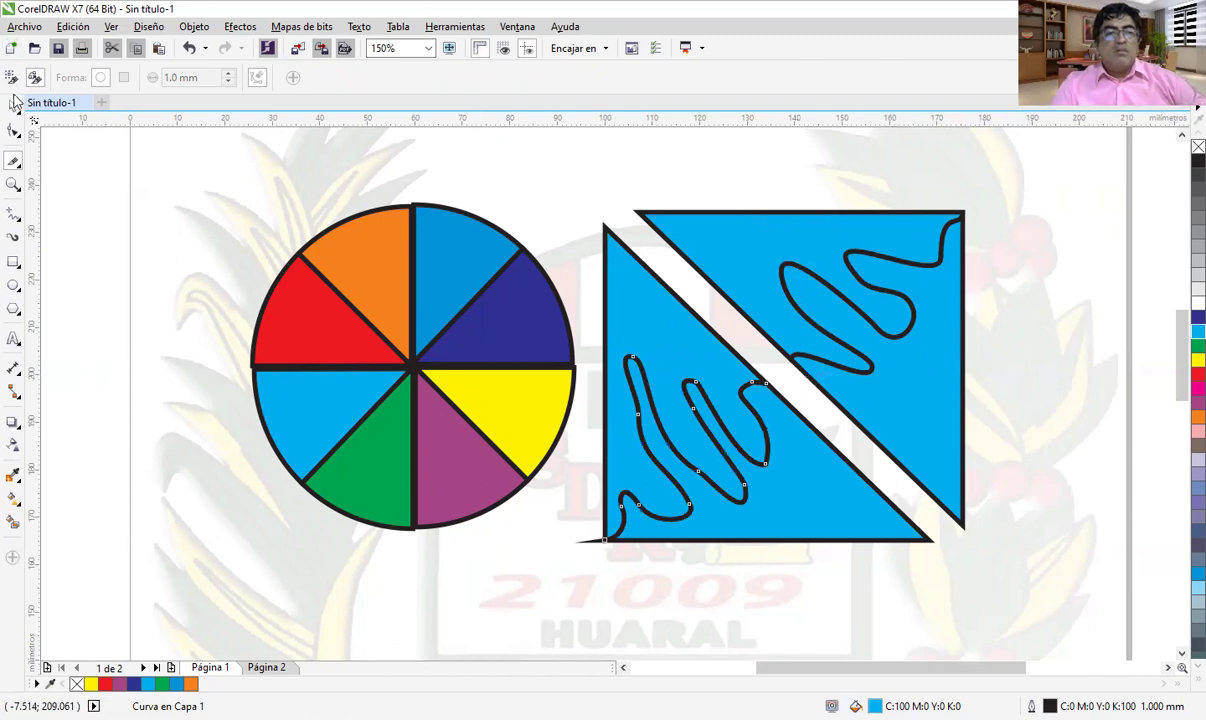
- Fill the upper-left piece of the upper triangle with yellow and its lower-right piece with red
click(13, 108)
click(770, 163)
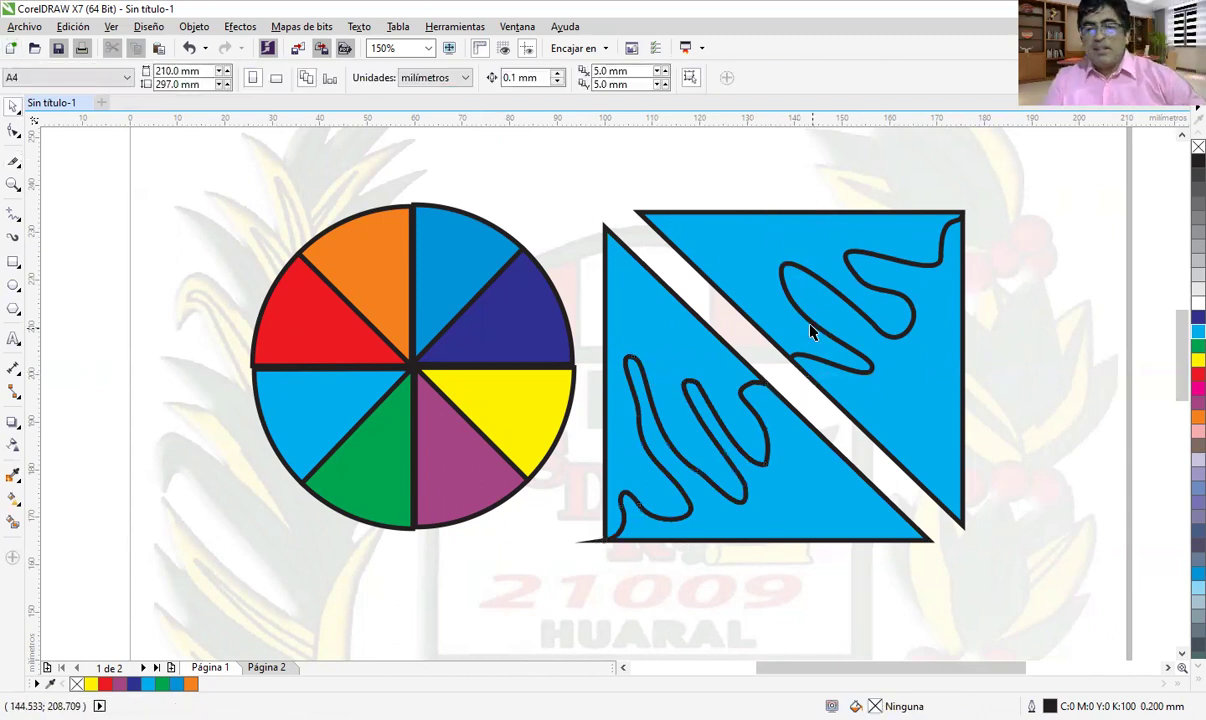
click(748, 259)
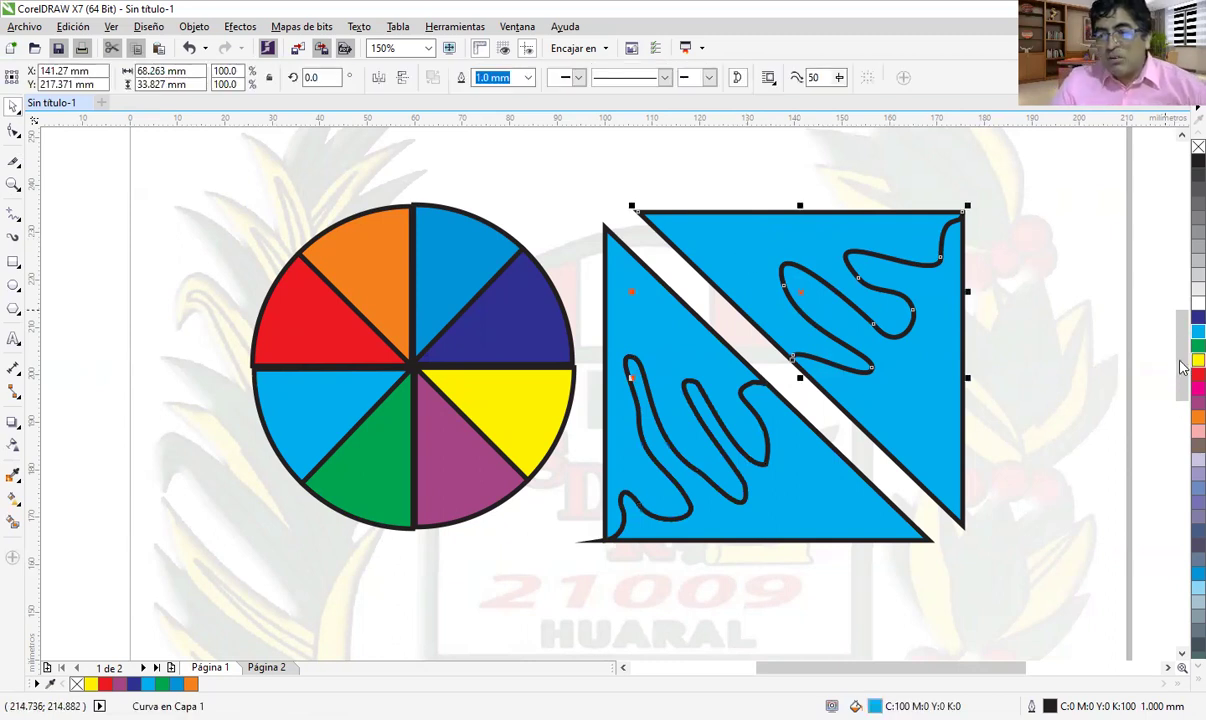
click(1197, 359)
click(925, 420)
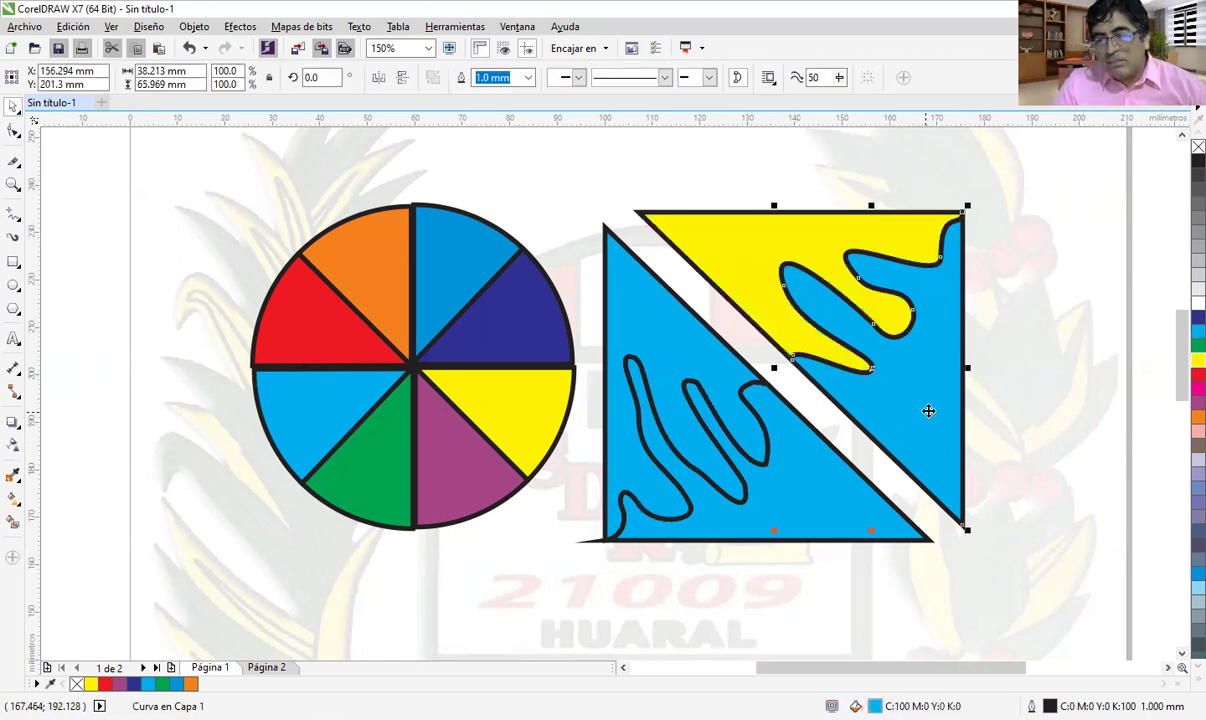
click(1197, 374)
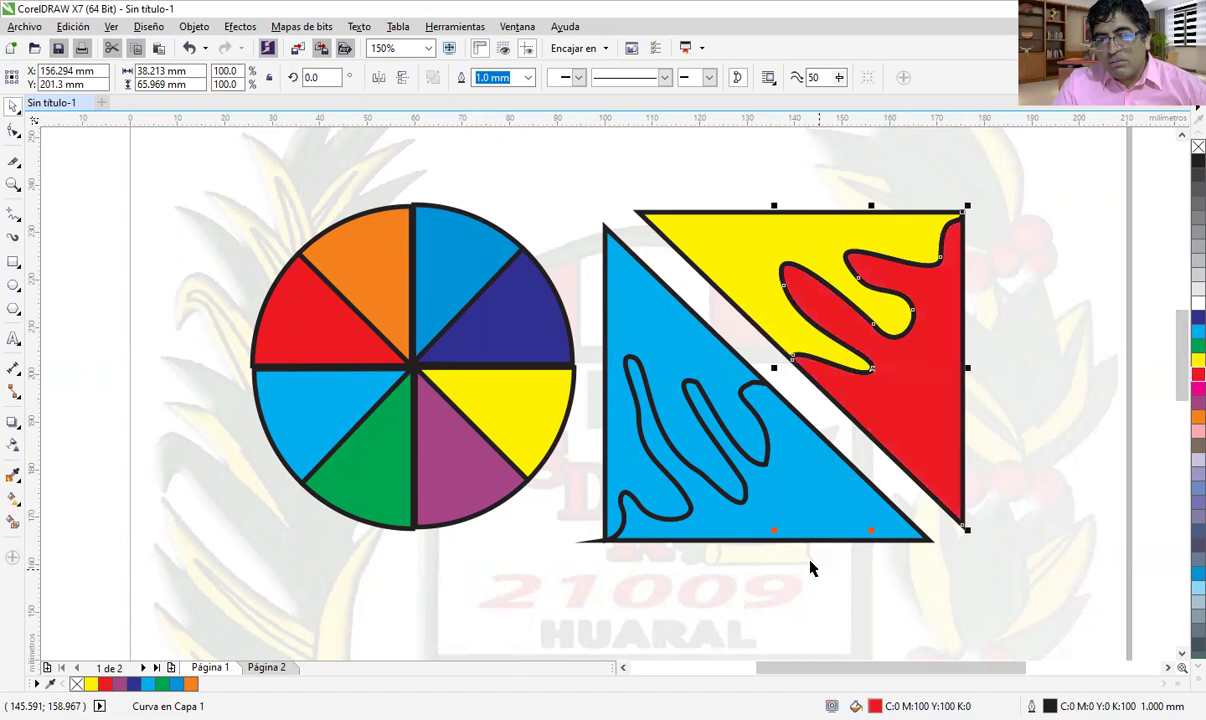
- Fill the lower-right piece of the lower triangle with orange and its upper-left piece with magenta, and clear the selection
click(812, 500)
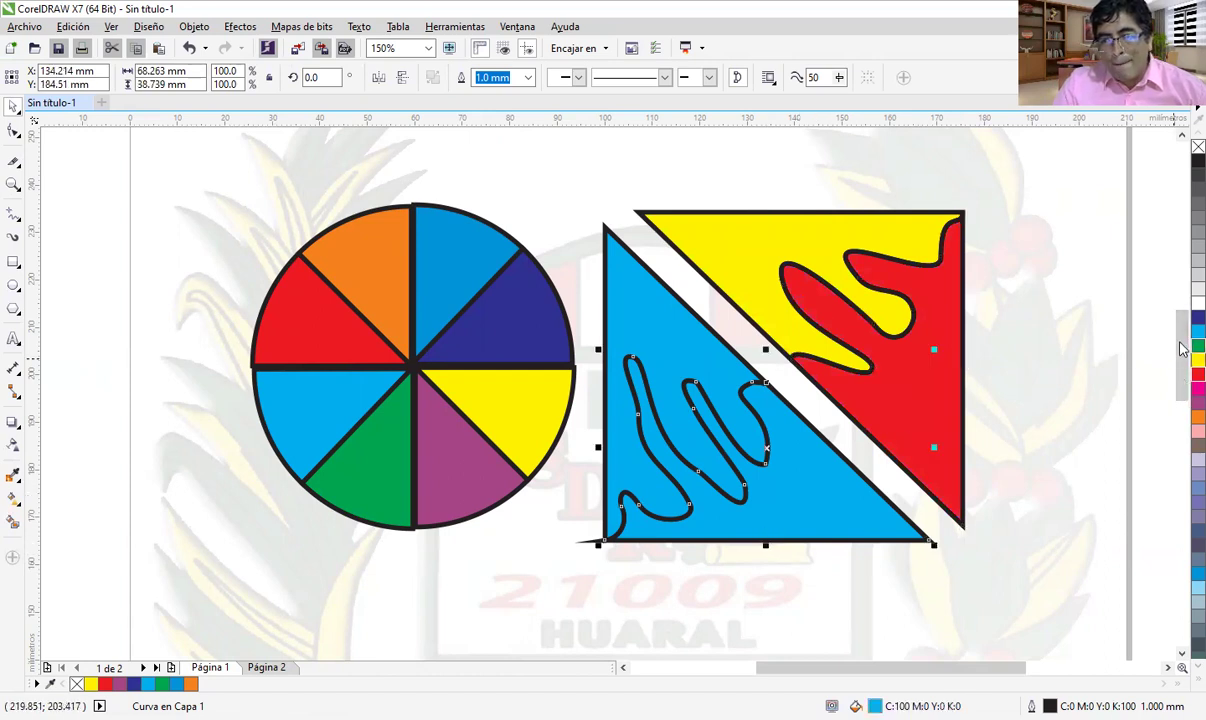
click(1197, 416)
click(690, 340)
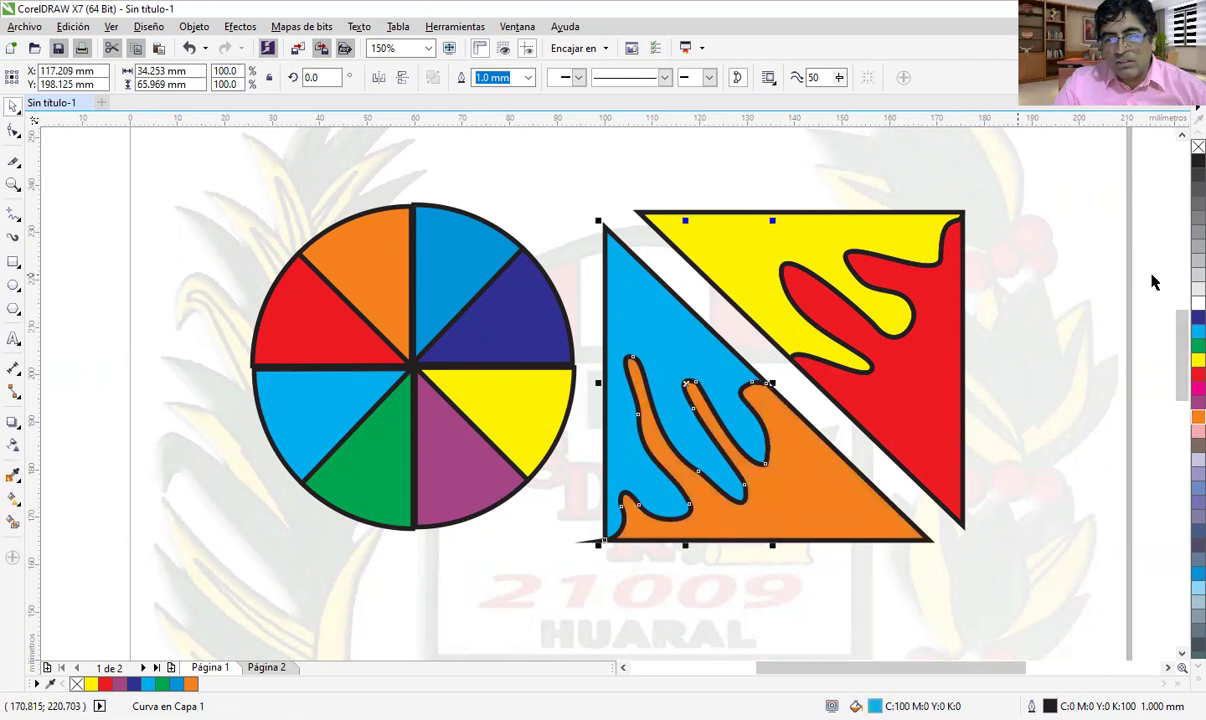
click(1196, 389)
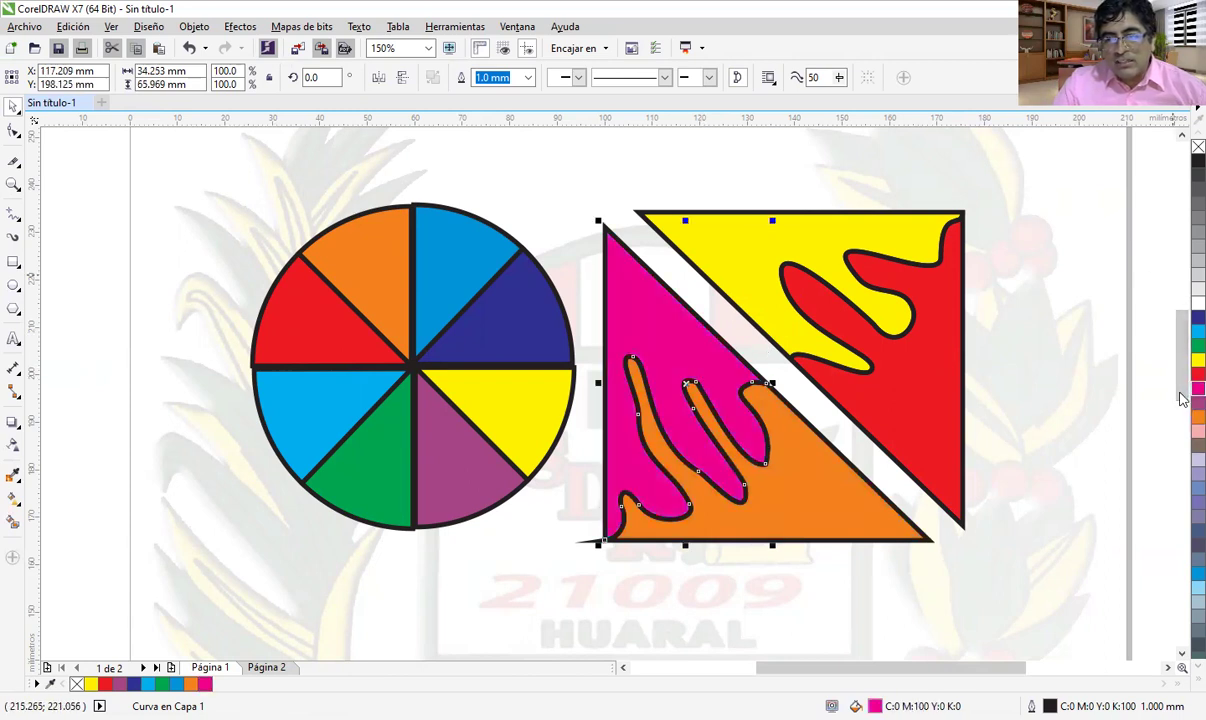
click(1080, 398)
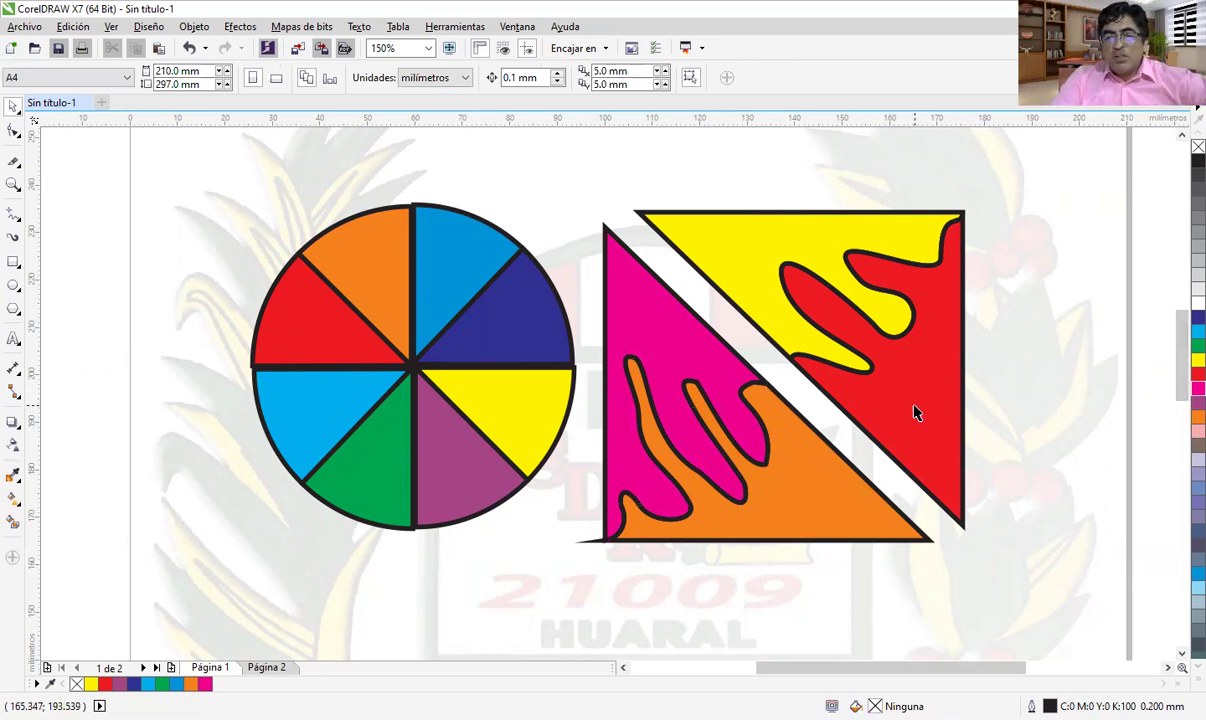
- Separate the cut pieces: move the red one about 20 mm right and 14 mm down, and the orange one about 14 mm right and 14 mm down
drag(921, 413, 1014, 484)
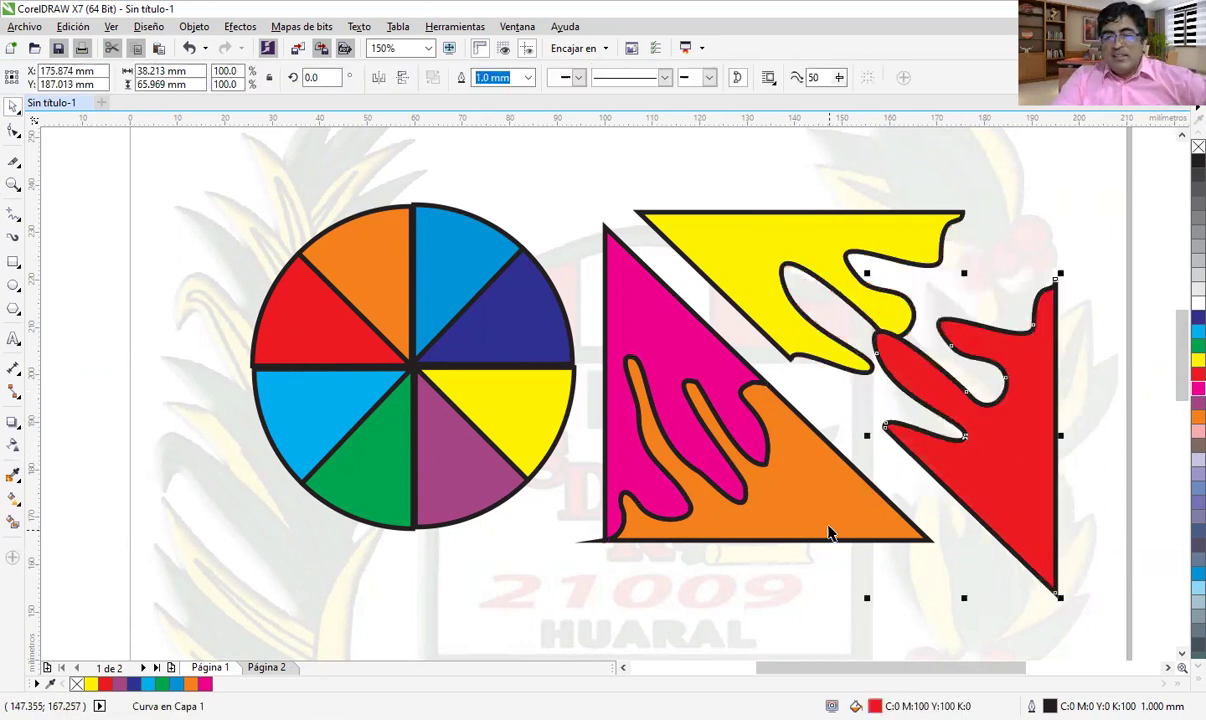
drag(870, 551, 895, 581)
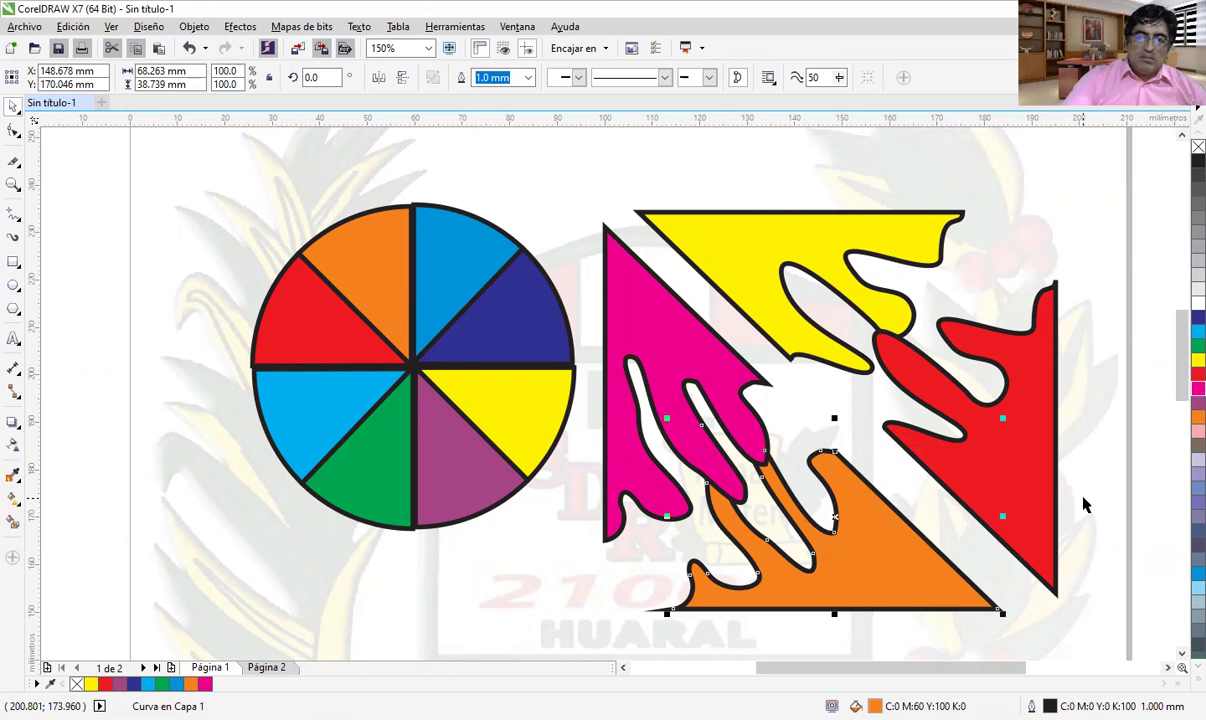
drag(1182, 350, 1182, 382)
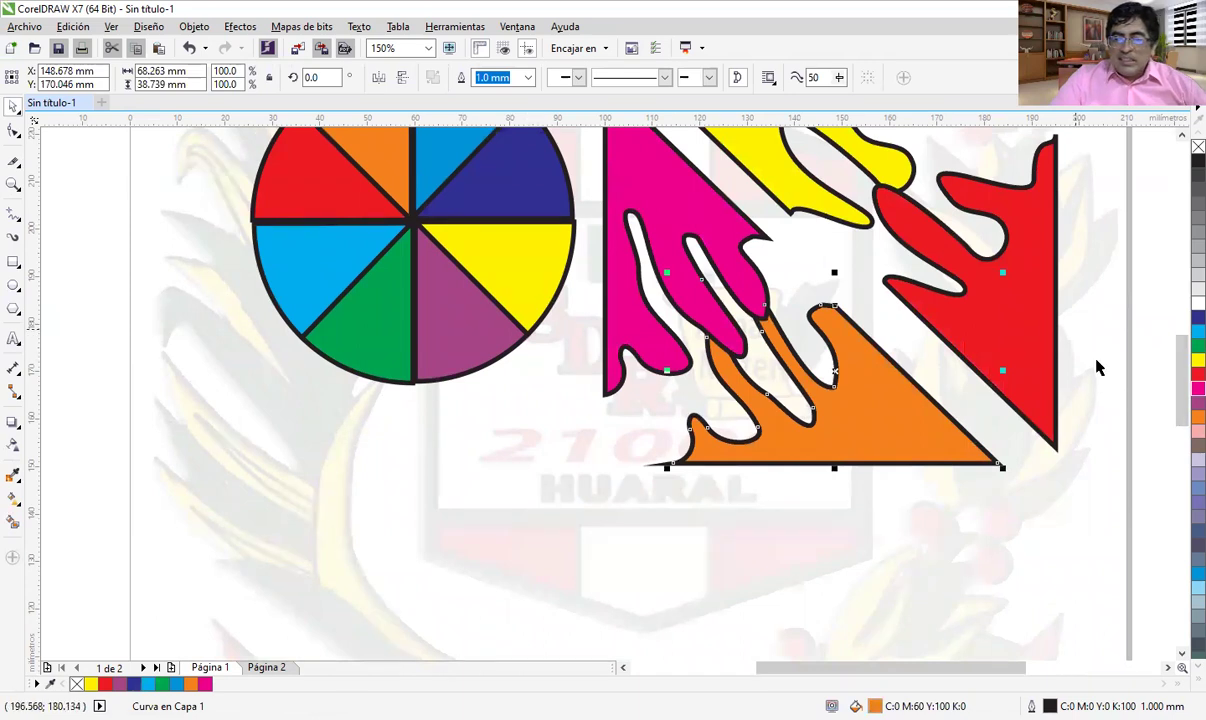
drag(1182, 375, 1182, 390)
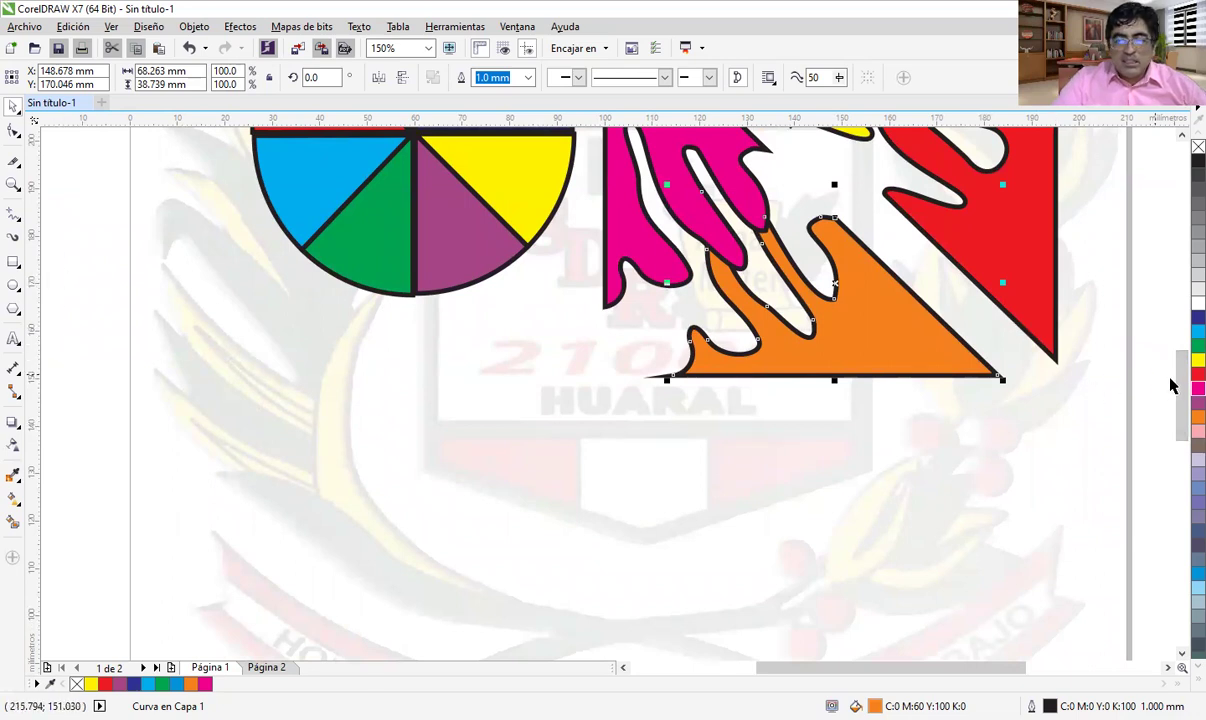
drag(1182, 378, 1182, 346)
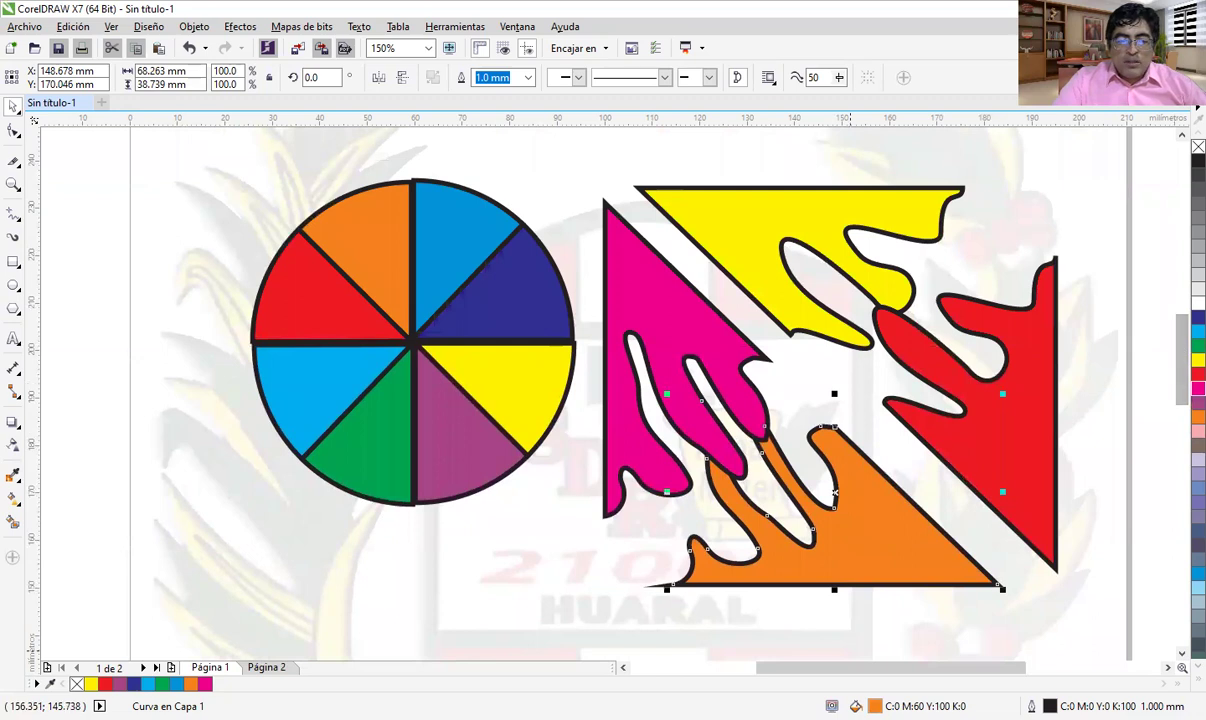